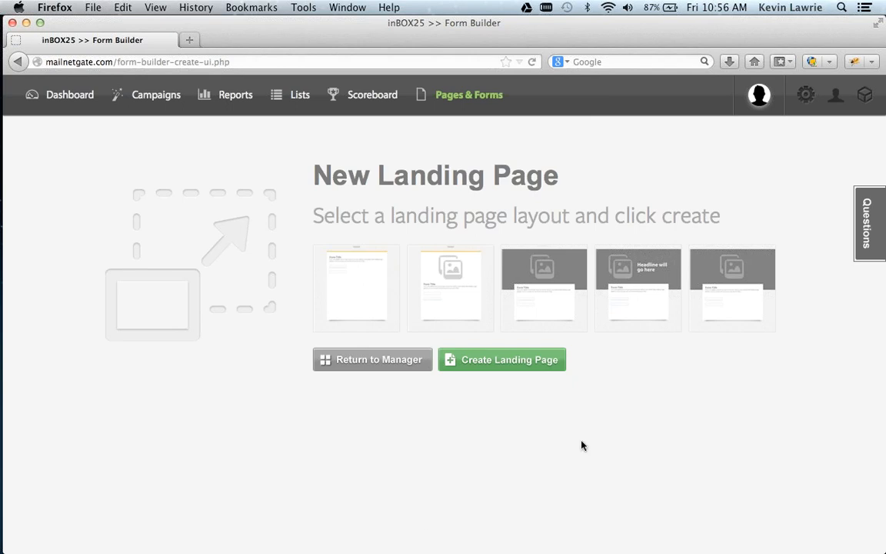
# Step: Create a landing page from the third layout, with a dark header band and image above an overlapping form
pyautogui.click(554, 302)
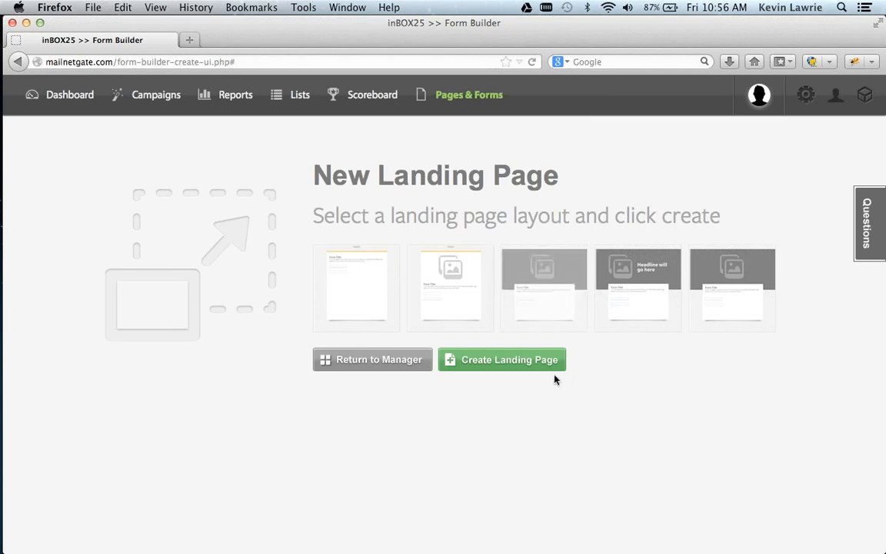
pyautogui.click(518, 372)
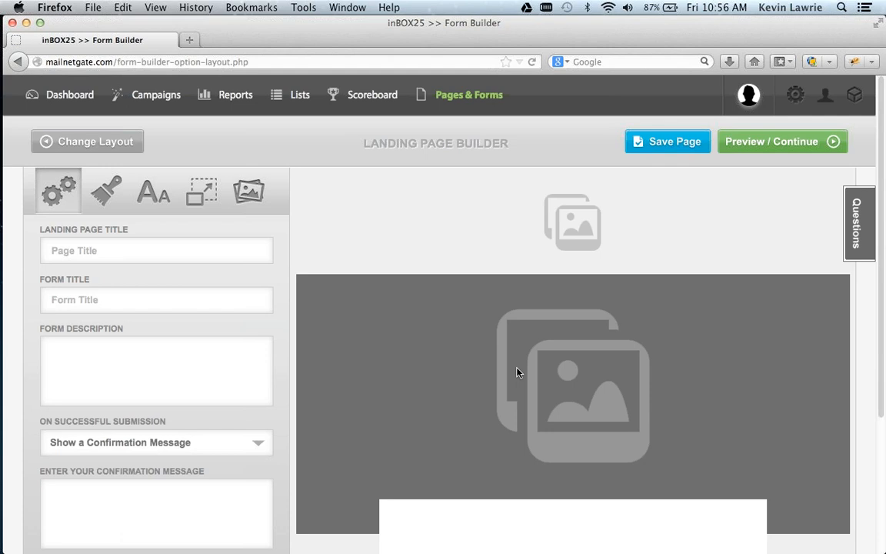
# Step: Examine the page settings and the layout preview over the full length of the landing page builder
pyautogui.scroll(-5, 517, 372)
pyautogui.scroll(4, 517, 372)
pyautogui.scroll(1, 516, 373)
pyautogui.scroll(-5, 526, 276)
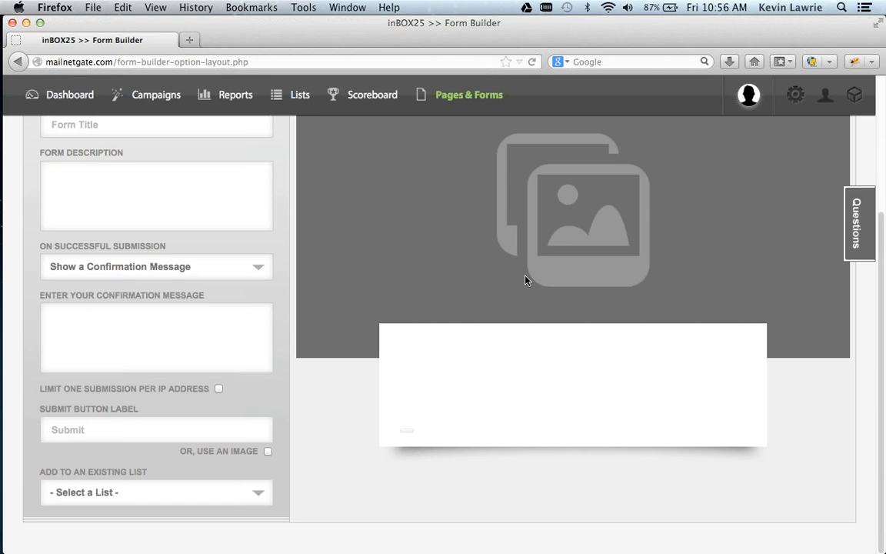
pyautogui.scroll(5, 525, 280)
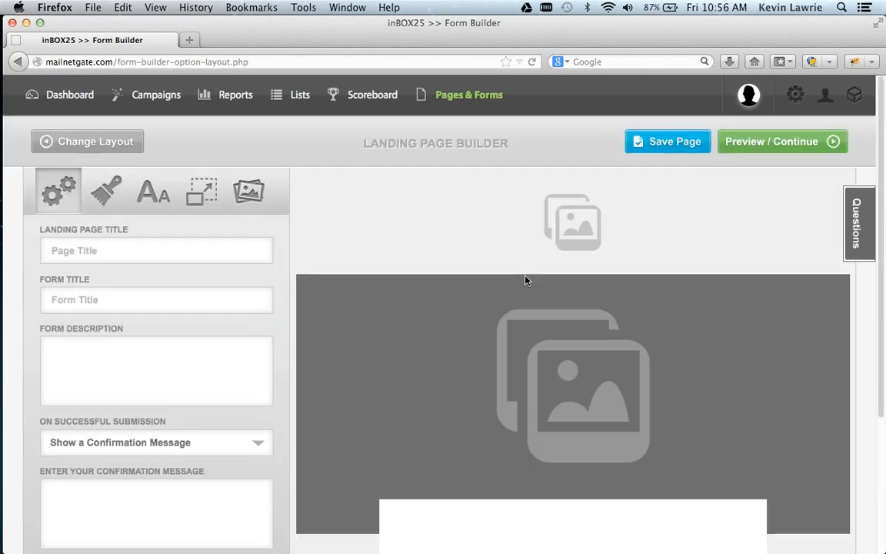
pyautogui.scroll(-1, 525, 280)
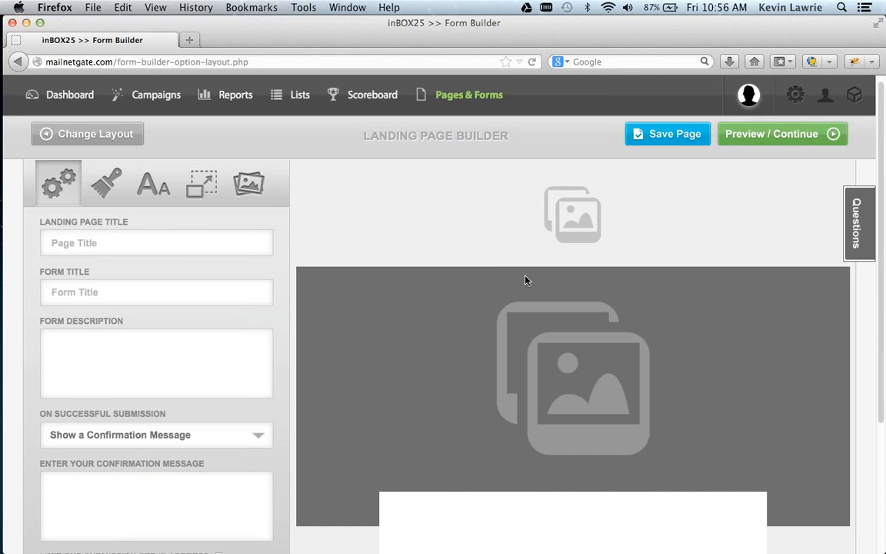
pyautogui.scroll(-1, 277, 271)
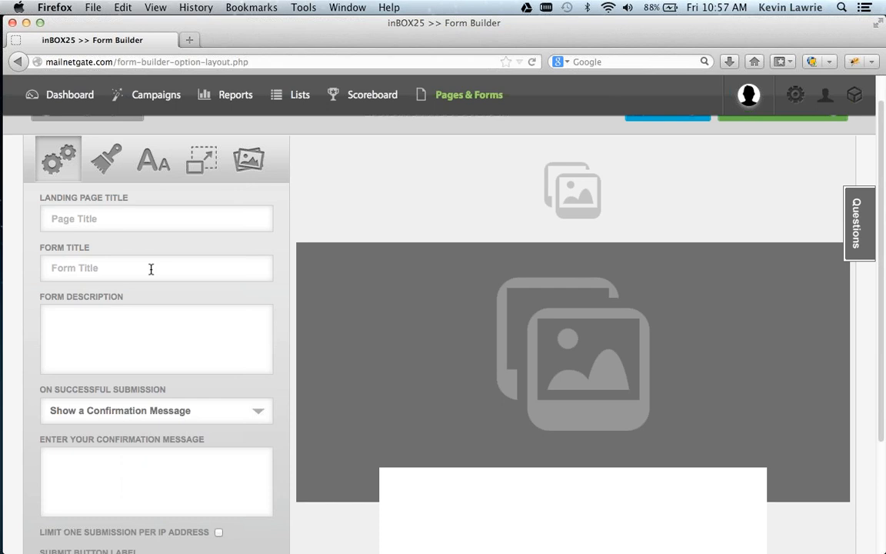
# Step: Set the landing page title to "Ten Must Have Drip Campaigns"
pyautogui.click(119, 216)
pyautogui.write('Ten Must have')
pyautogui.press('BackSpace')
pyautogui.press('BackSpace')
pyautogui.press('BackSpace')
pyautogui.press('BackSpace')
pyautogui.write('Have Drip ')
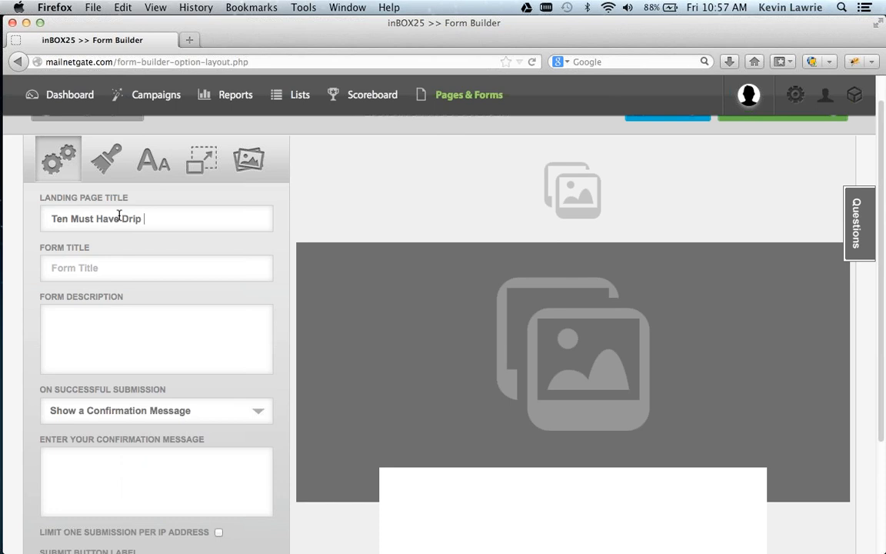
pyautogui.write('Campaigns')
# Step: Set the form title to "Download: Ten Must Have Drip Campaigns"
pyautogui.press('Tab')
pyautogui.write('Download')
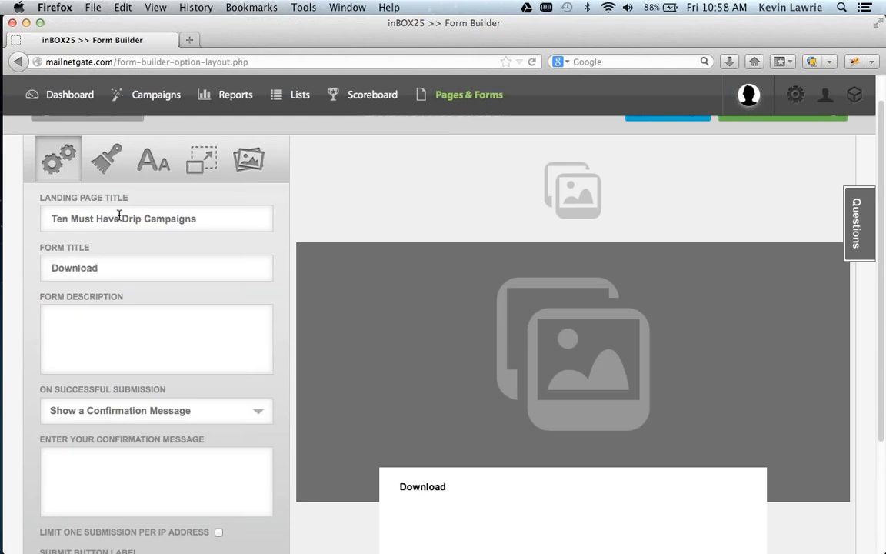
pyautogui.write(': Ten Mst')
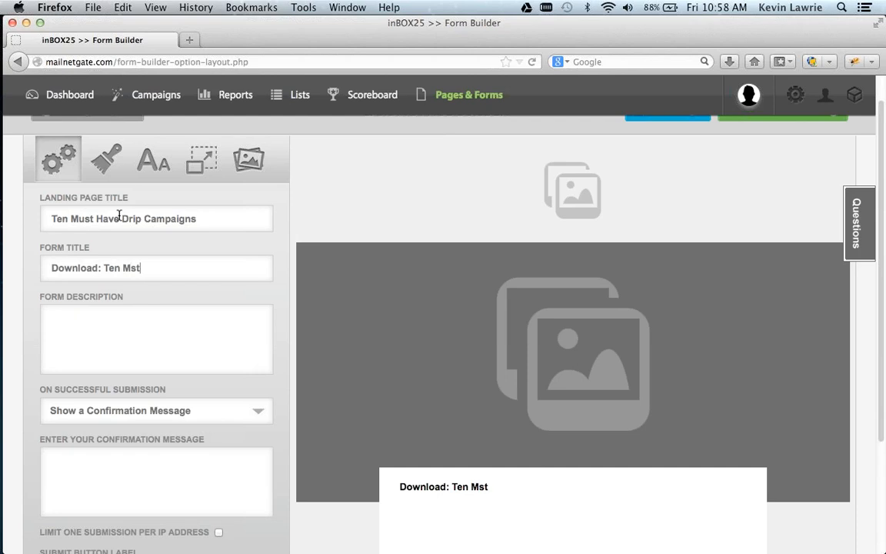
pyautogui.press('BackSpace')
pyautogui.press('BackSpace')
pyautogui.write('ust Have D')
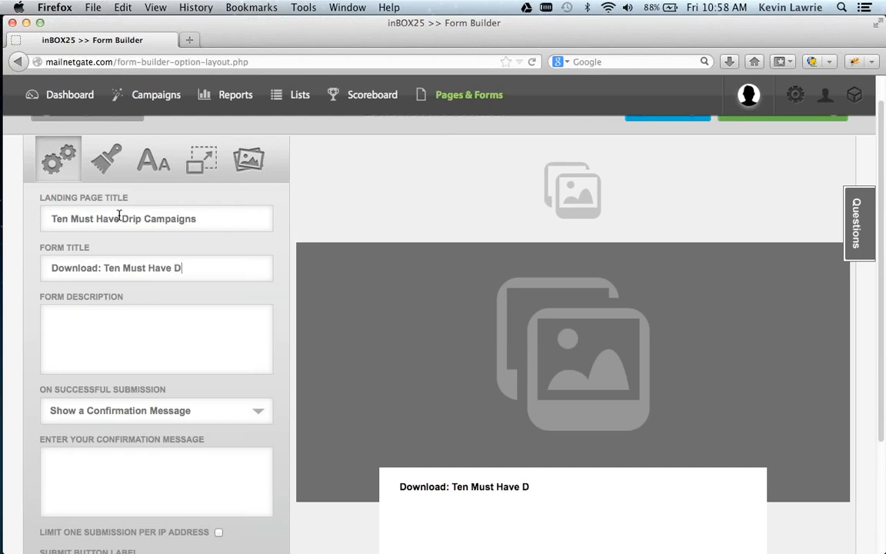
pyautogui.write('rip Campaigns')
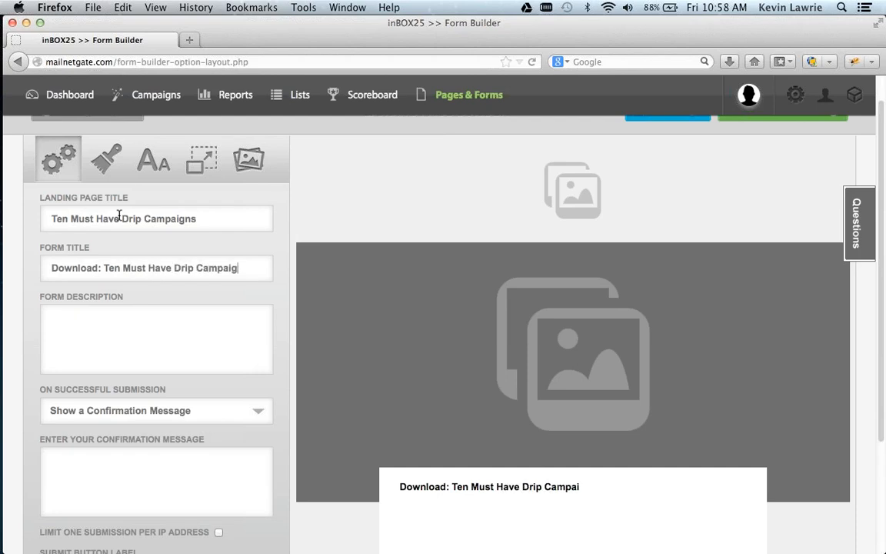
# Step: Enter the form description "Drive revenue with ten drip campaigns that you can implement in under 10 minutes. Start Now!"
pyautogui.press('Tab')
pyautogui.write('Drive revenue with ')
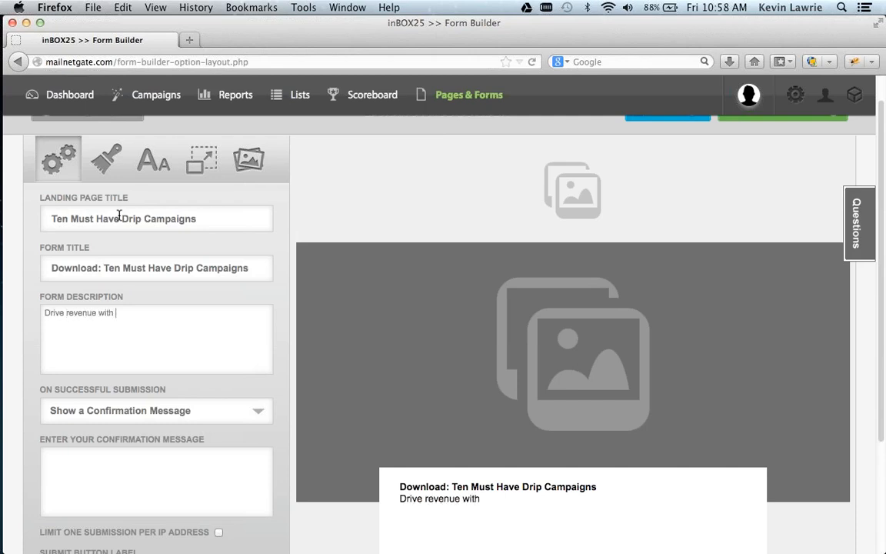
pyautogui.write('ten drip cam')
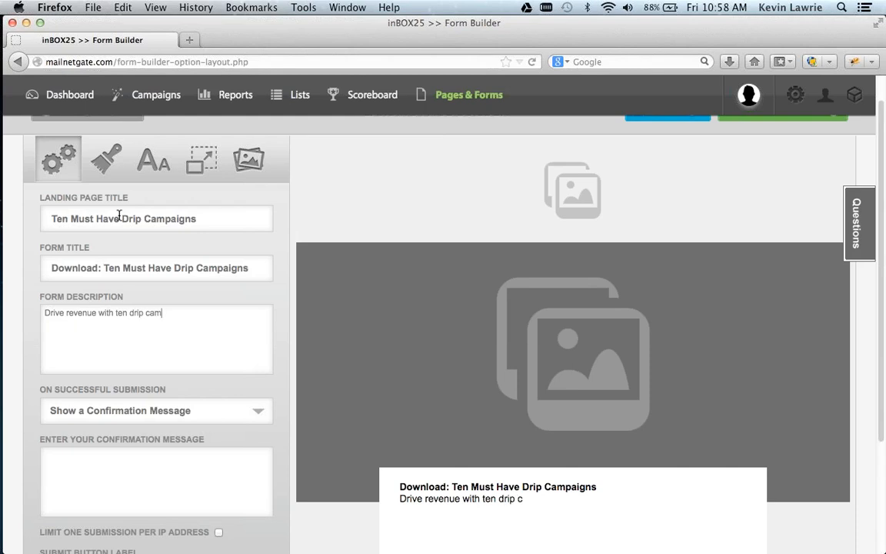
pyautogui.write('paigns that you can ')
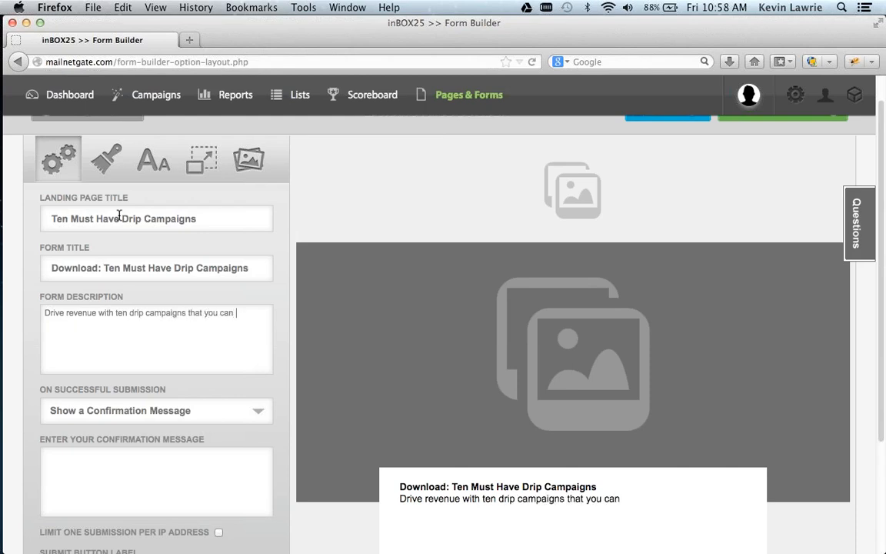
pyautogui.write('implement in under ')
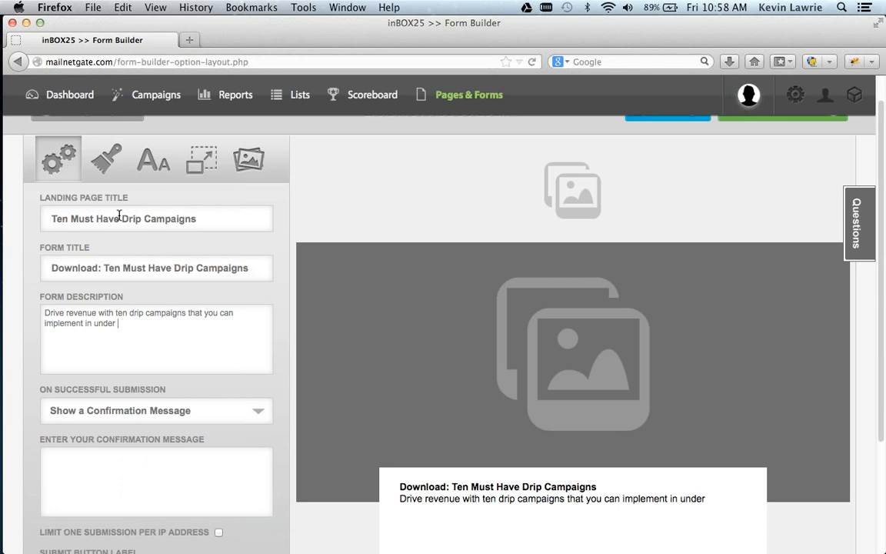
pyautogui.write('10 minutes.')
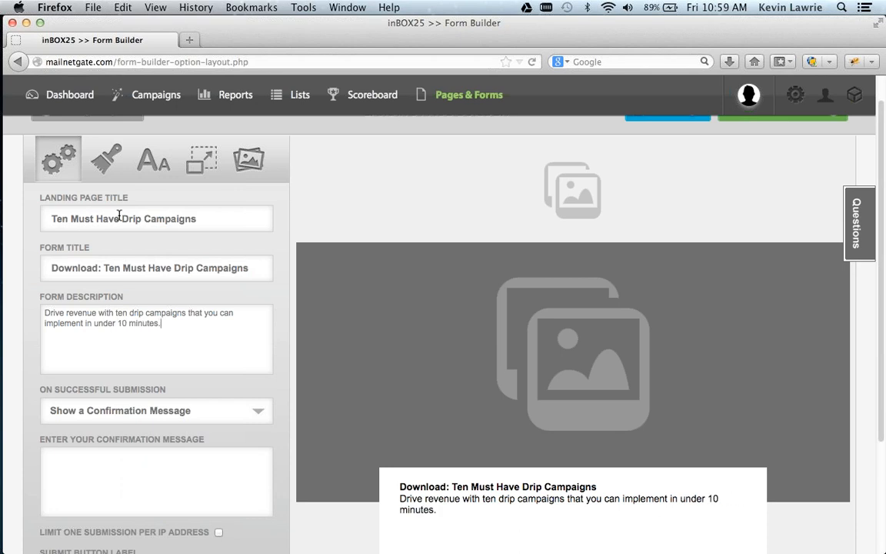
pyautogui.scroll(-3, 286, 259)
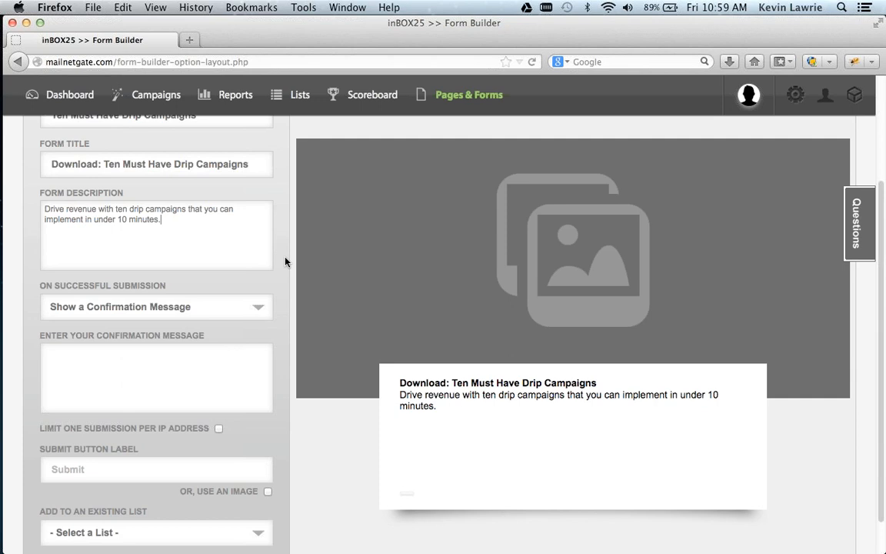
pyautogui.write('Start N')
pyautogui.write('ow!')
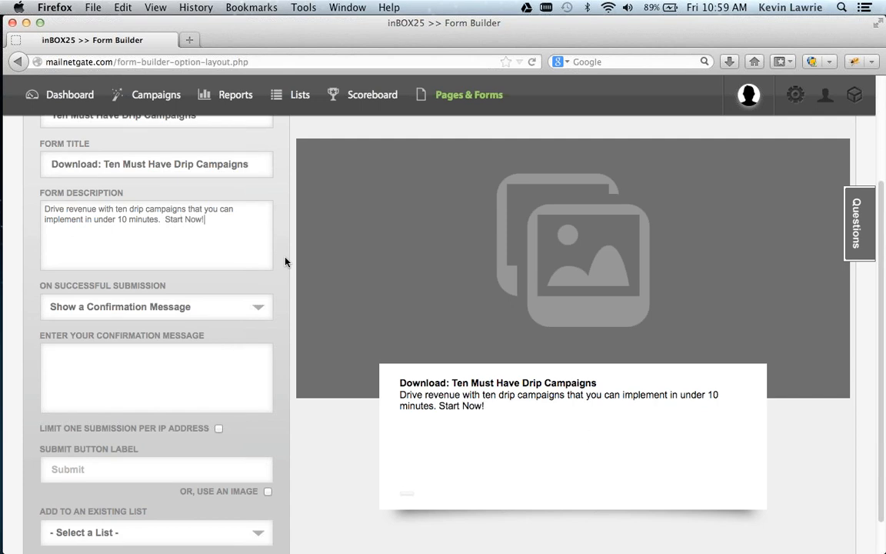
# Step: Choose Show a Confirmation Message for successful submissions and enter "Thank you" as the confirmation message
pyautogui.scroll(-1, 285, 261)
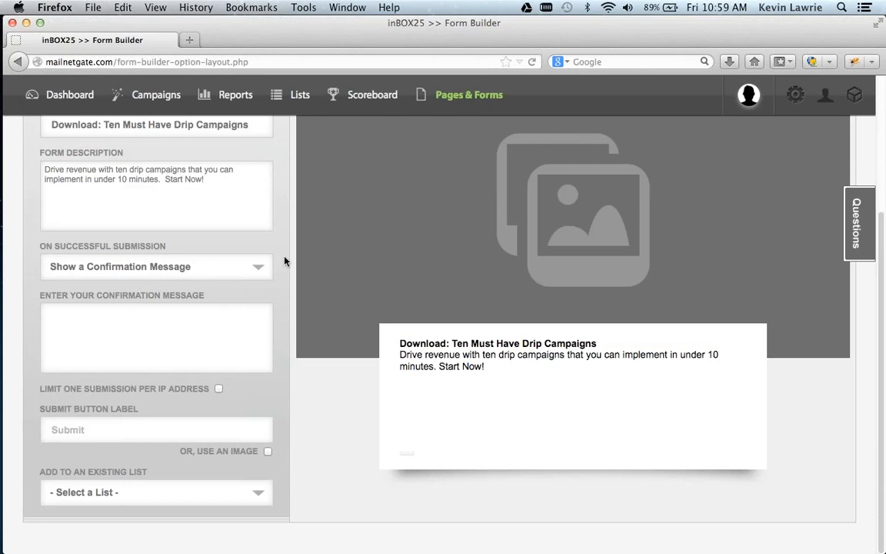
pyautogui.click(258, 266)
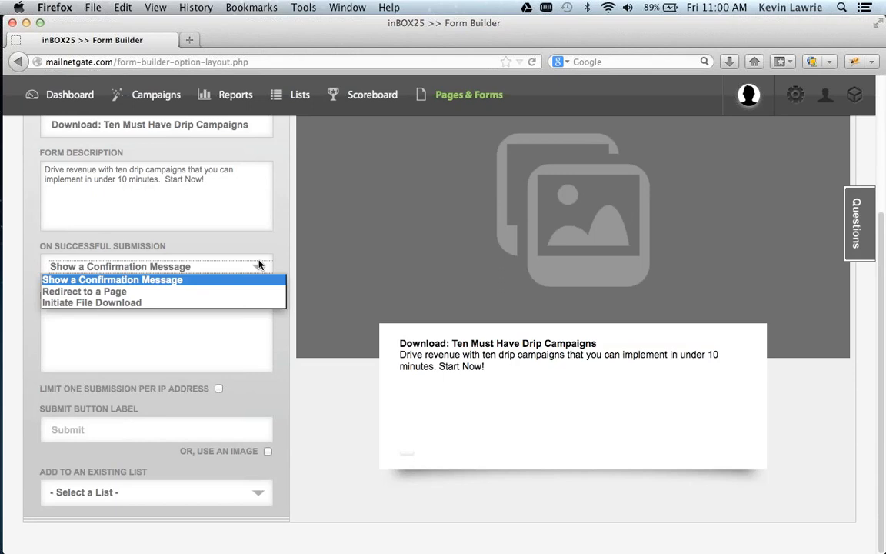
pyautogui.click(185, 280)
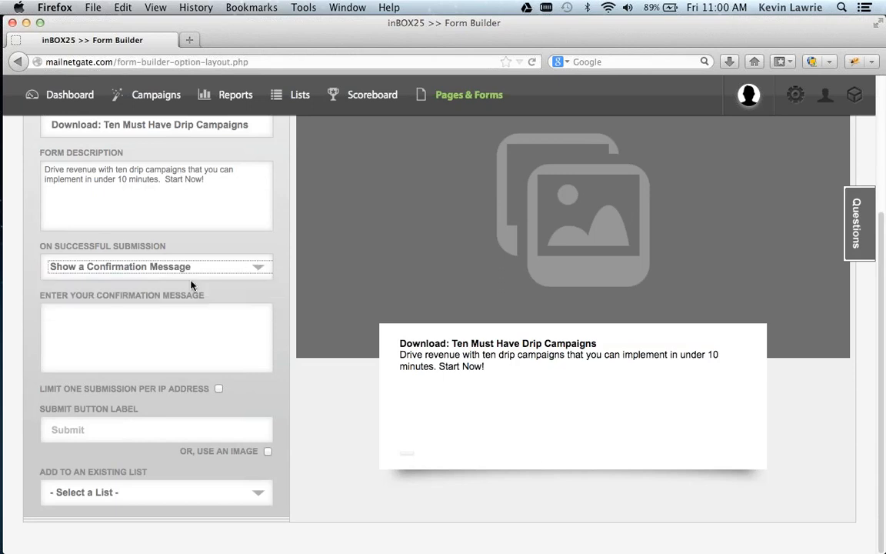
pyautogui.click(125, 327)
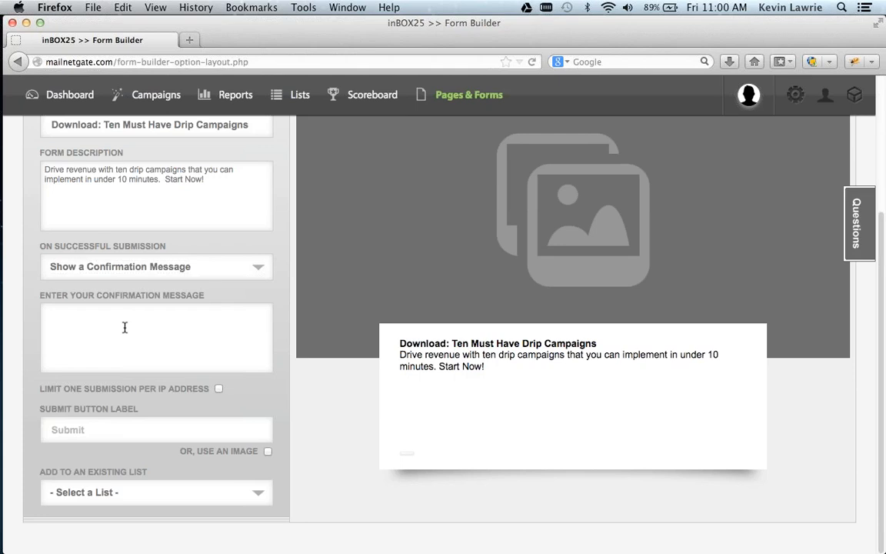
pyautogui.write('Thank you')
# Step: Label the submit button "Download Now!" and add submissions to the existing list MA - SugarCRM Leads
pyautogui.click(118, 438)
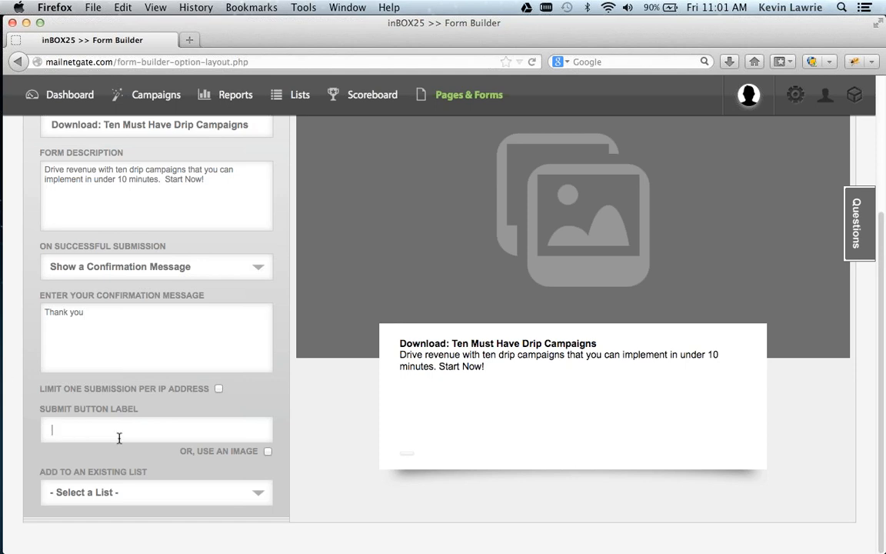
pyautogui.write('Downlo')
pyautogui.press('BackSpace')
pyautogui.press('BackSpace')
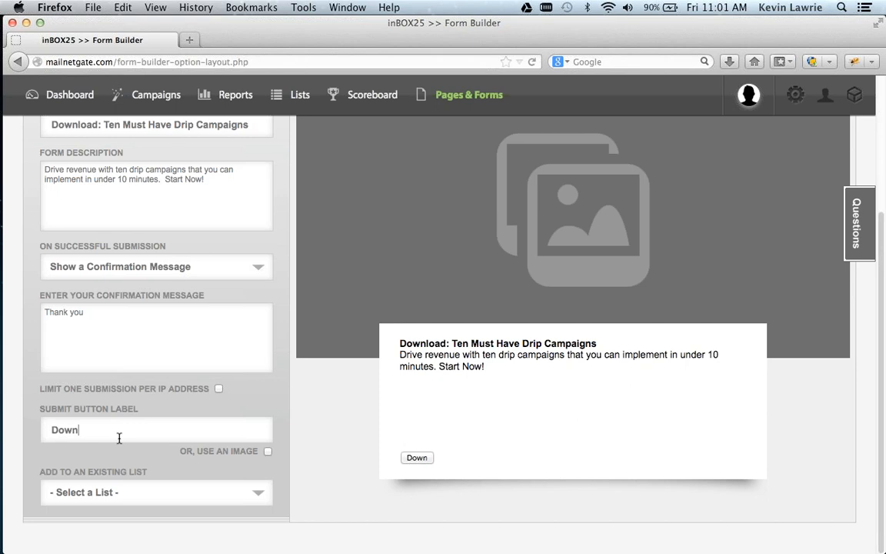
pyautogui.write('load Now!')
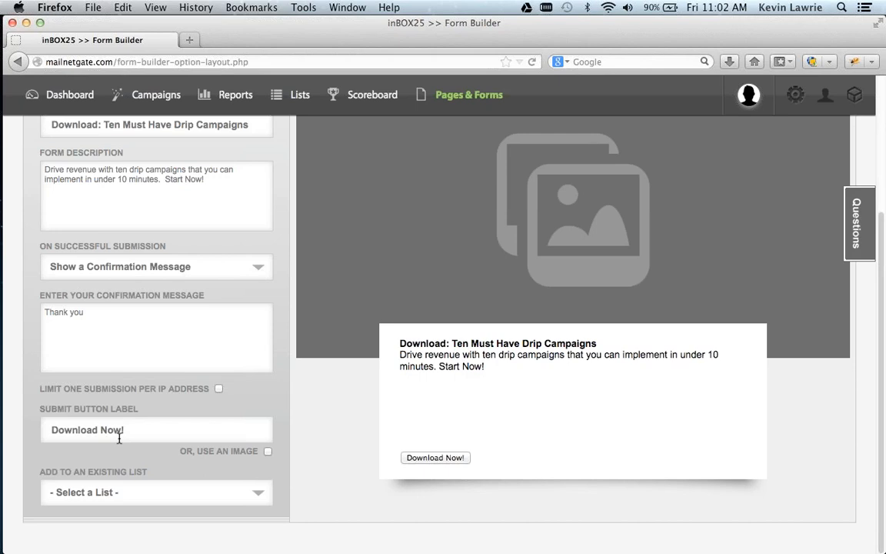
pyautogui.click(129, 494)
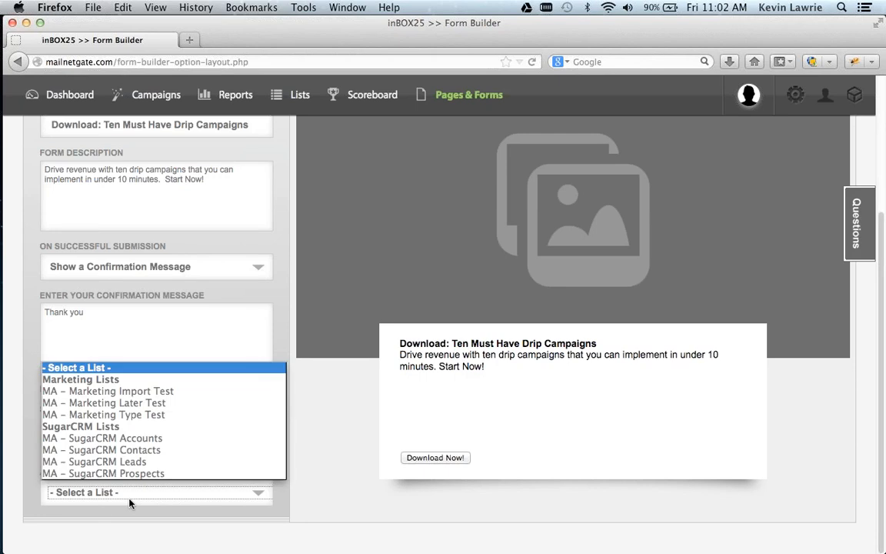
pyautogui.click(151, 464)
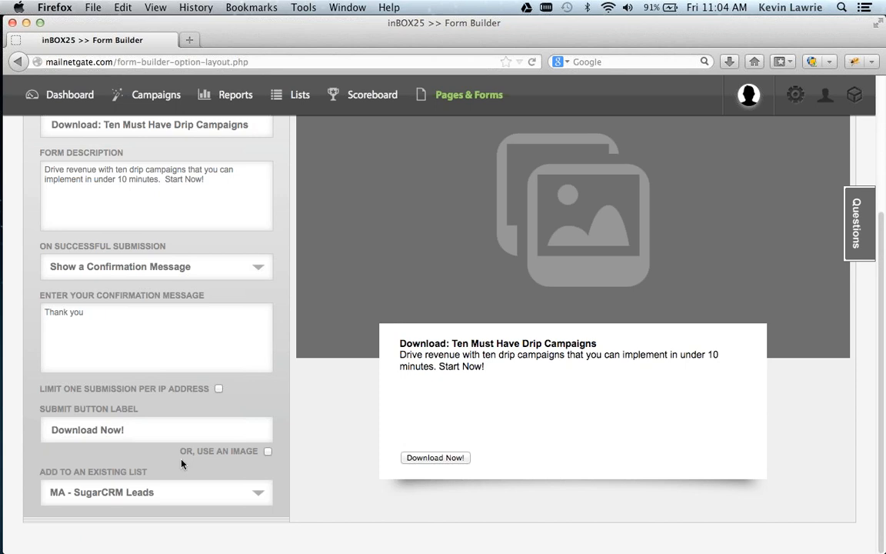
# Step: Set the landing page's wallpaper color to a brick red
pyautogui.scroll(5, 292, 283)
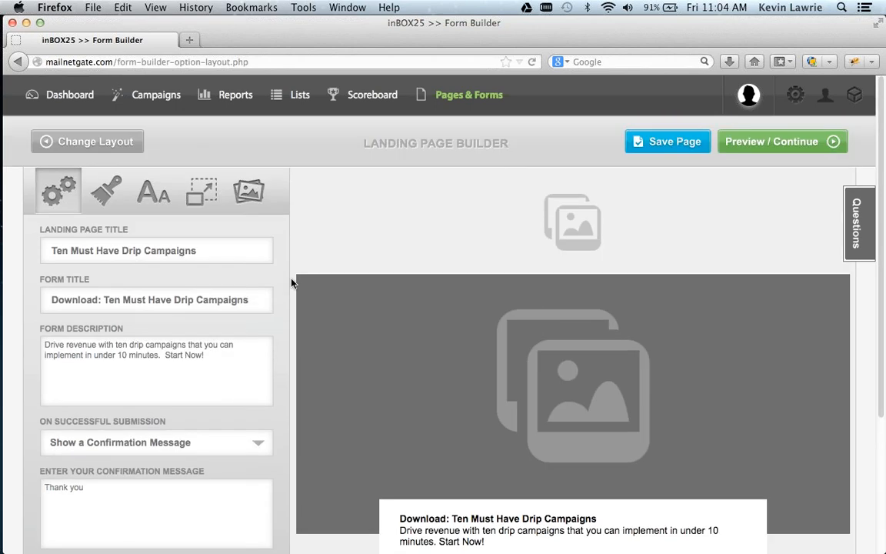
pyautogui.click(94, 200)
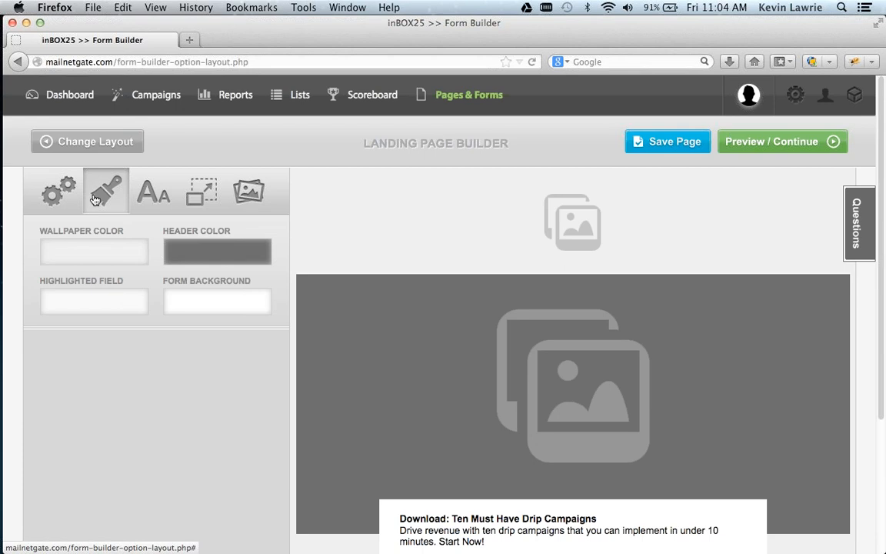
pyautogui.click(89, 252)
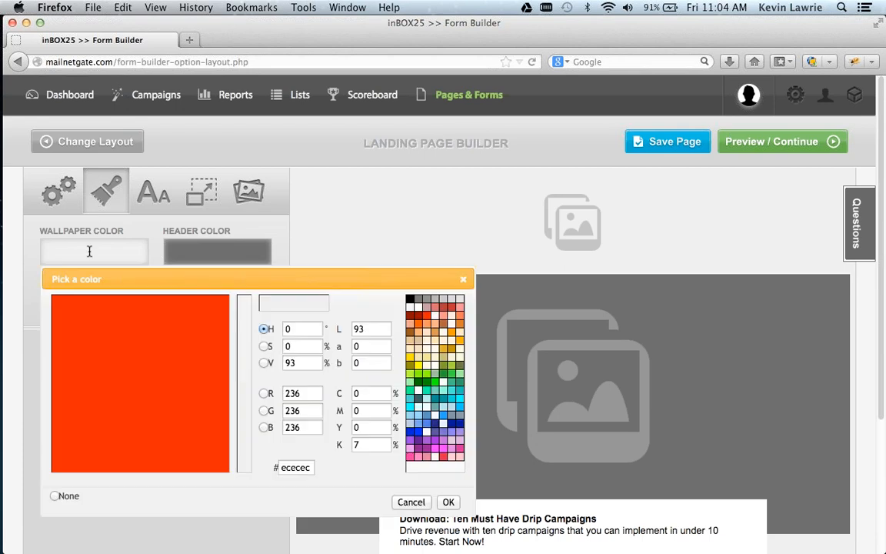
pyautogui.click(120, 334)
pyautogui.click(183, 356)
pyautogui.moveTo(92, 313)
pyautogui.mouseDown()
pyautogui.moveTo(154, 362)
pyautogui.moveTo(190, 371)
pyautogui.mouseUp()
pyautogui.click(449, 501)
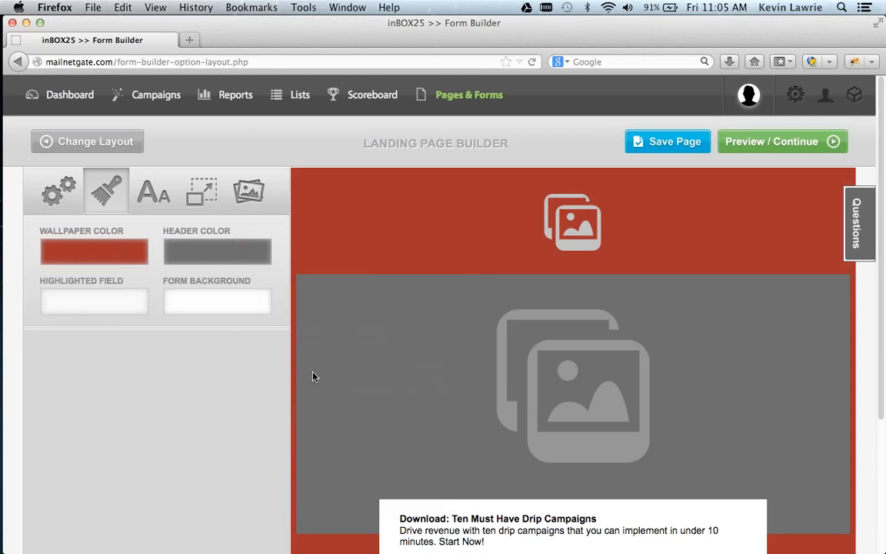
# Step: Set the landing page's header color to the dark grey #383232
pyautogui.click(234, 247)
pyautogui.click(233, 409)
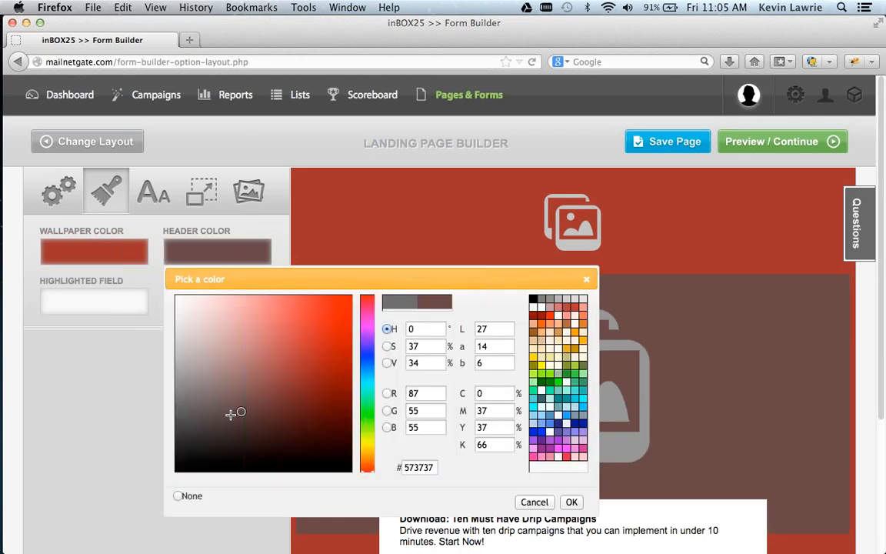
pyautogui.click(332, 453)
pyautogui.click(221, 447)
pyautogui.click(192, 427)
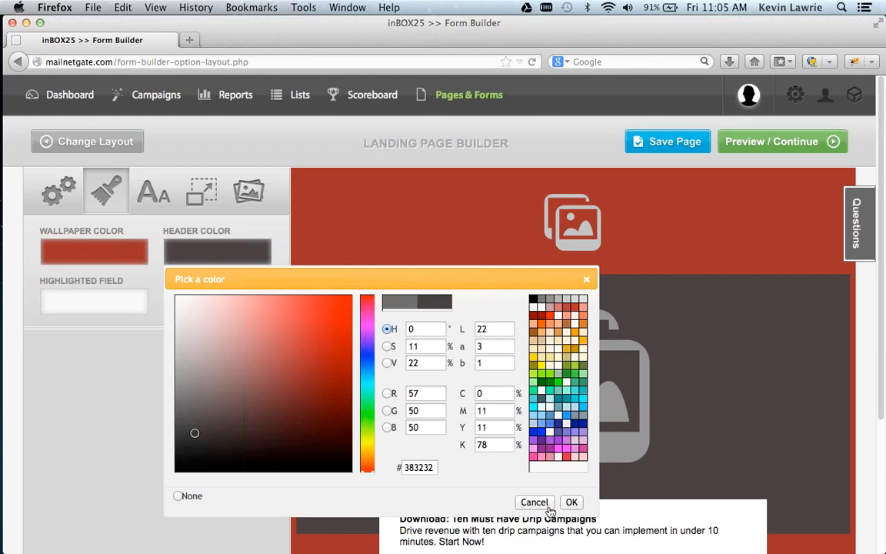
pyautogui.click(571, 501)
# Step: Set the landing page's highlighted field color to the grey #9a9a9a
pyautogui.scroll(-3, 246, 468)
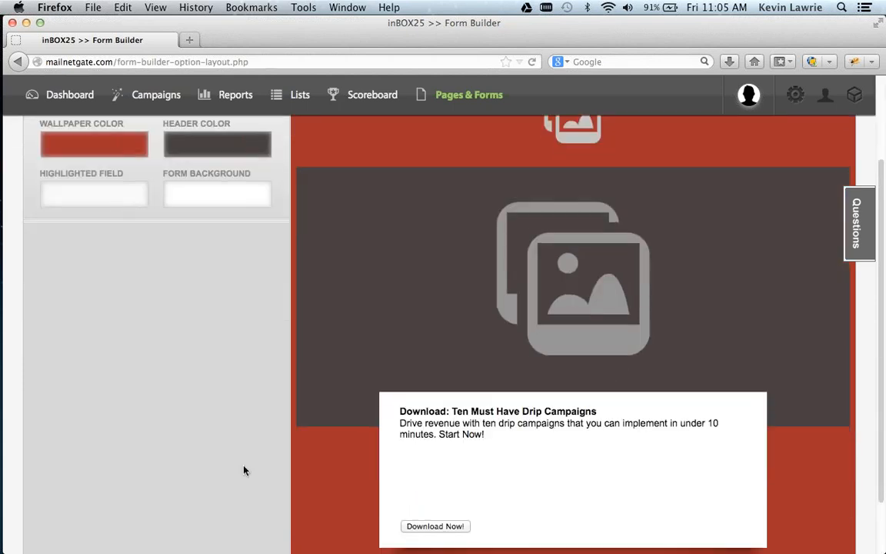
pyautogui.click(114, 191)
pyautogui.click(52, 306)
pyautogui.click(52, 307)
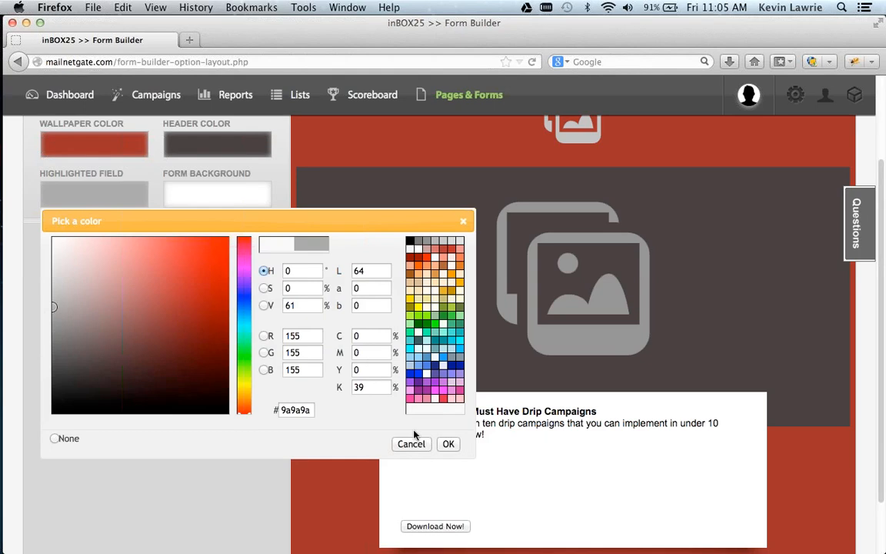
pyautogui.click(448, 445)
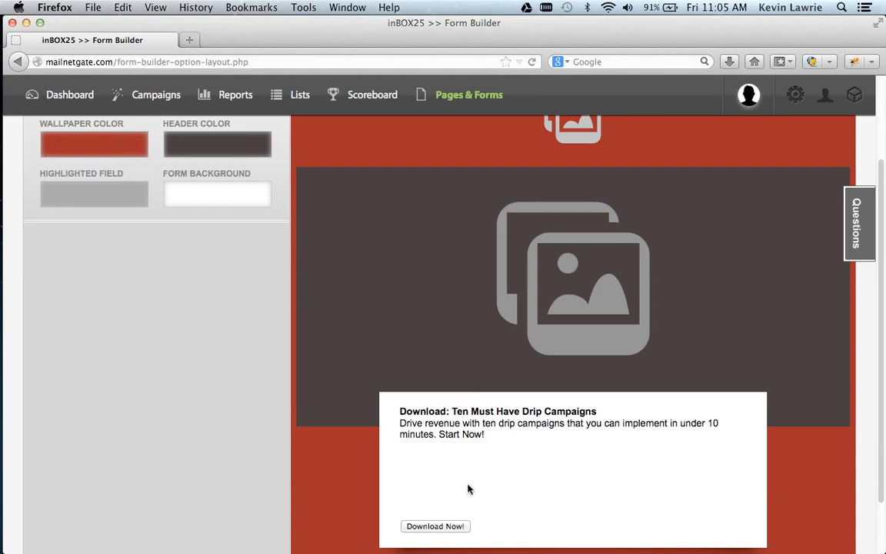
# Step: Choose plain white as the form background color
pyautogui.click(197, 198)
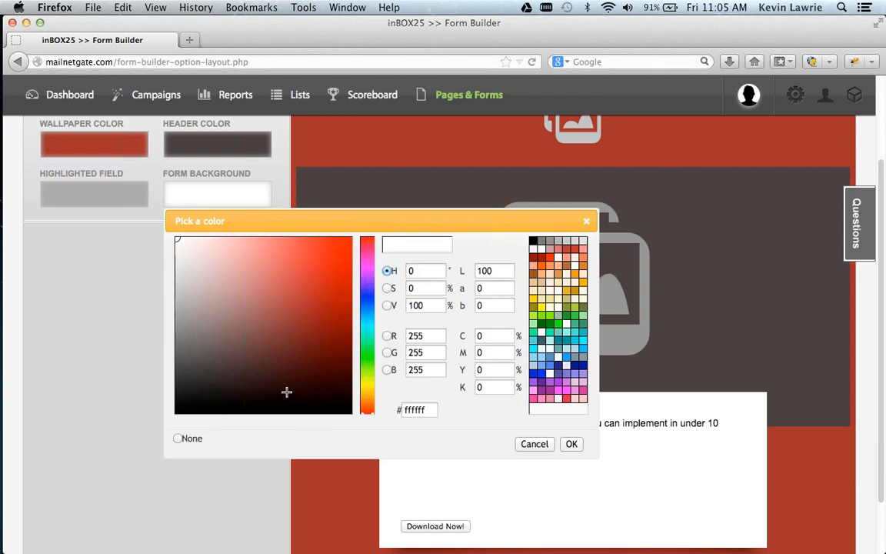
pyautogui.moveTo(287, 389)
pyautogui.mouseDown()
pyautogui.moveTo(153, 374)
pyautogui.moveTo(354, 351)
pyautogui.moveTo(136, 275)
pyautogui.moveTo(73, 174)
pyautogui.mouseUp()
pyautogui.click(573, 446)
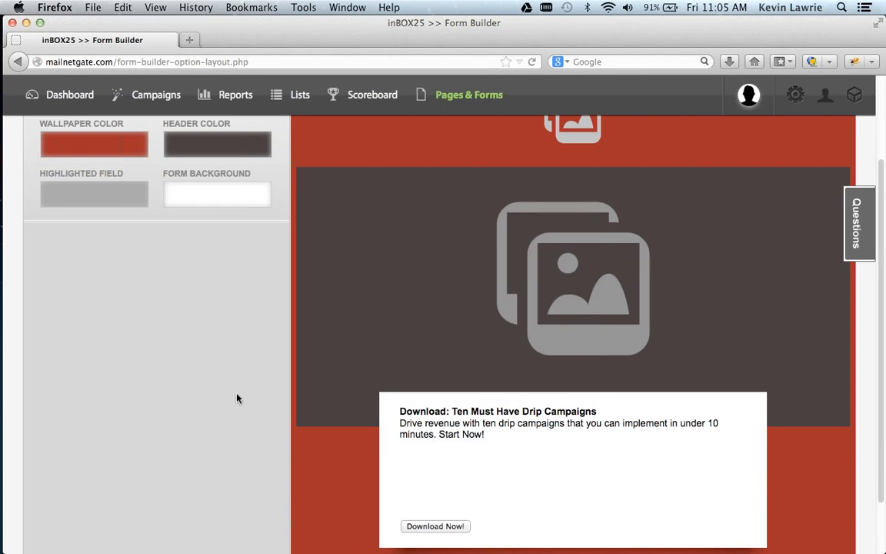
# Step: Change the landing page's wallpaper color to the light blue #56cbf5 and copy its hex code
pyautogui.scroll(3, 234, 392)
pyautogui.click(130, 251)
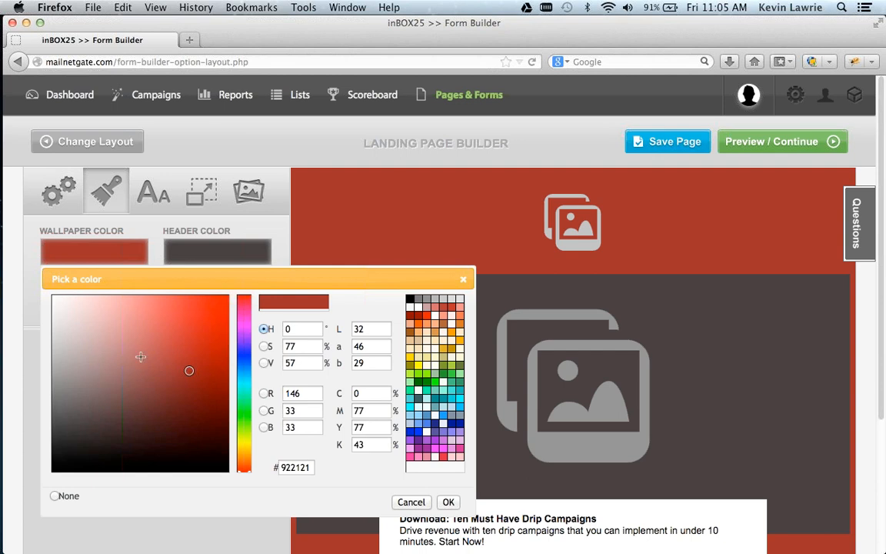
pyautogui.click(164, 383)
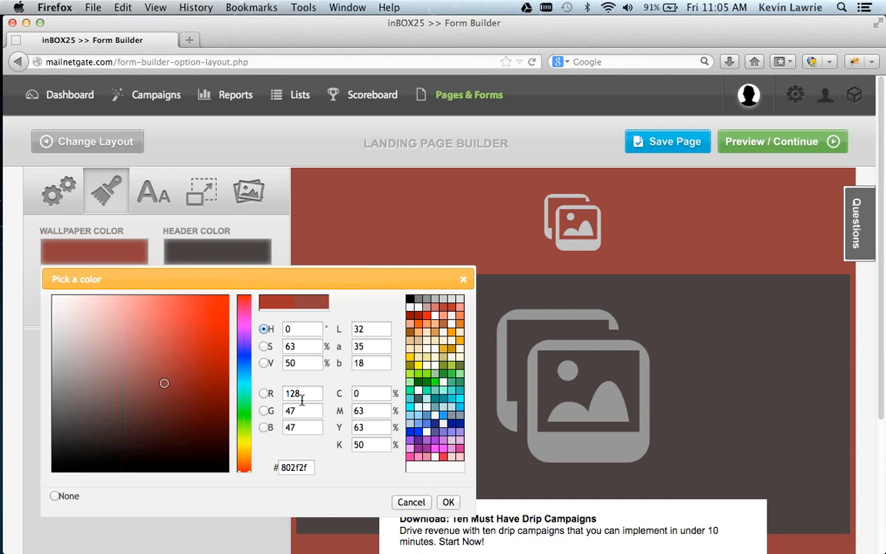
pyautogui.doubleClick(288, 467)
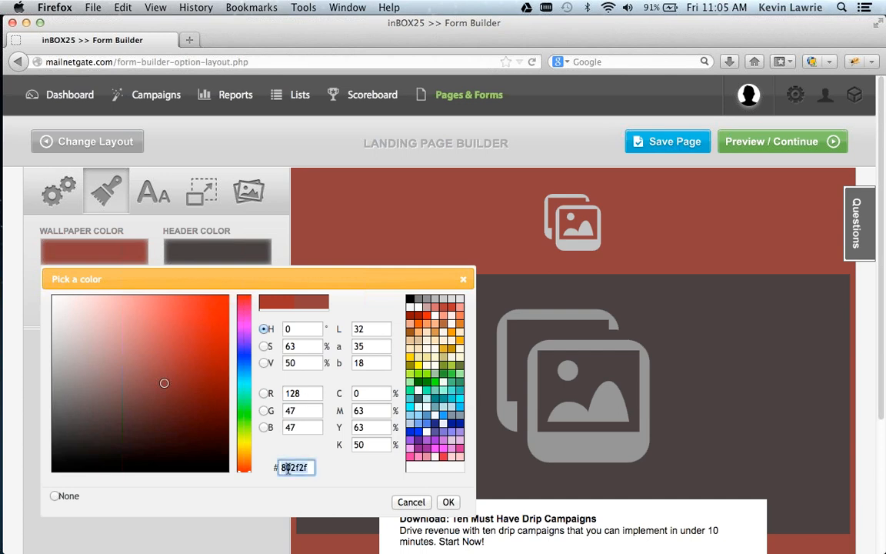
pyautogui.write('56')
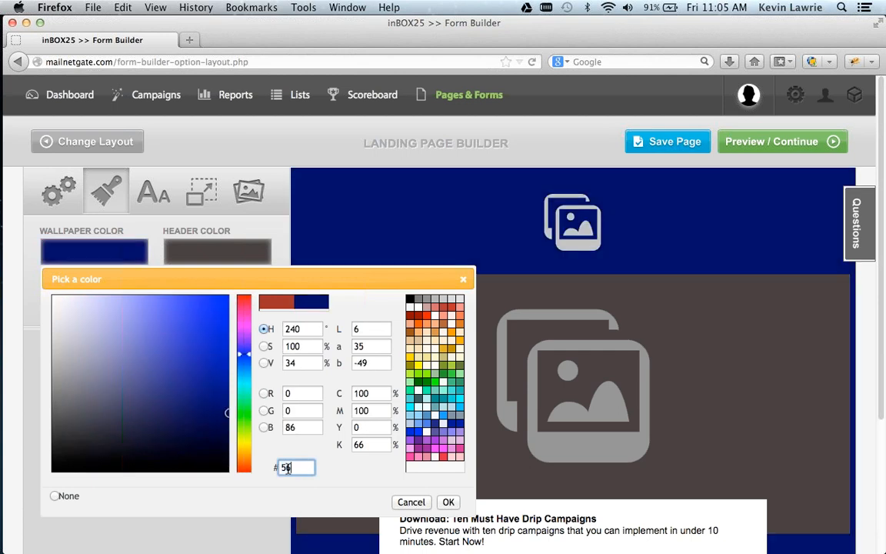
pyautogui.write('cb')
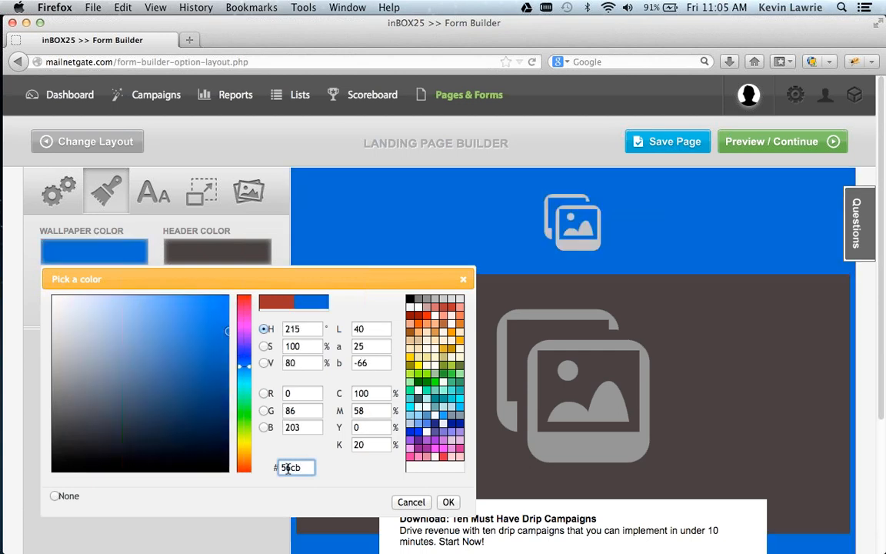
pyautogui.write('f5')
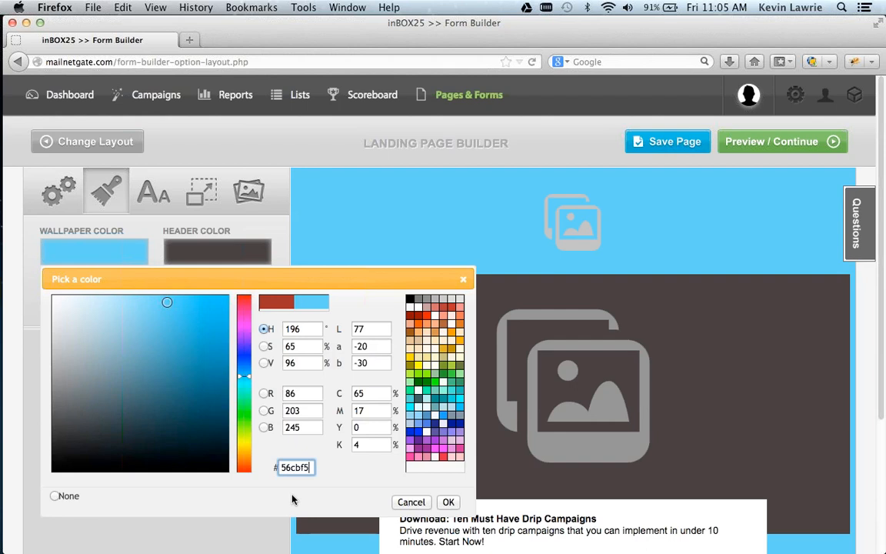
pyautogui.doubleClick(295, 467)
pyautogui.hotkey('ctrl', 'c')
pyautogui.click(448, 501)
# Step: Set the header color to the copied hex code #56cbf5 so it matches the wallpaper
pyautogui.click(219, 253)
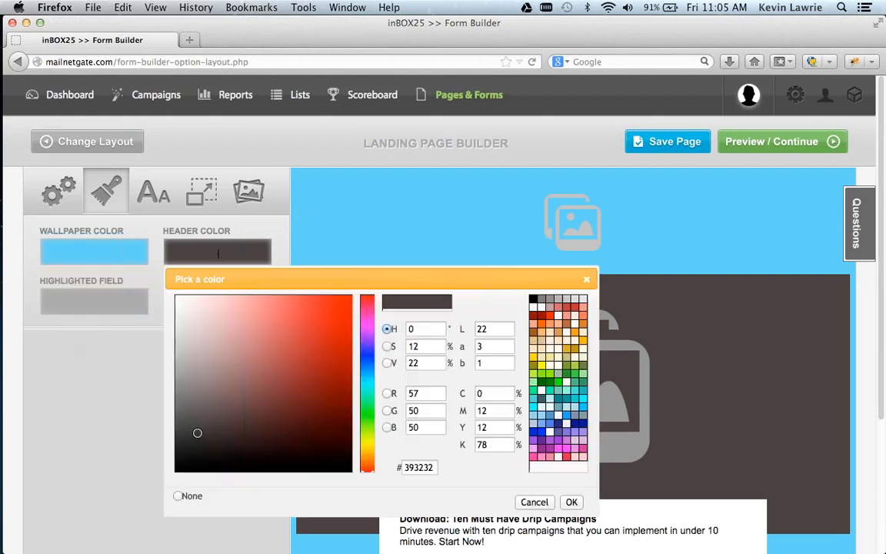
pyautogui.doubleClick(422, 467)
pyautogui.hotkey('ctrl', 'v')
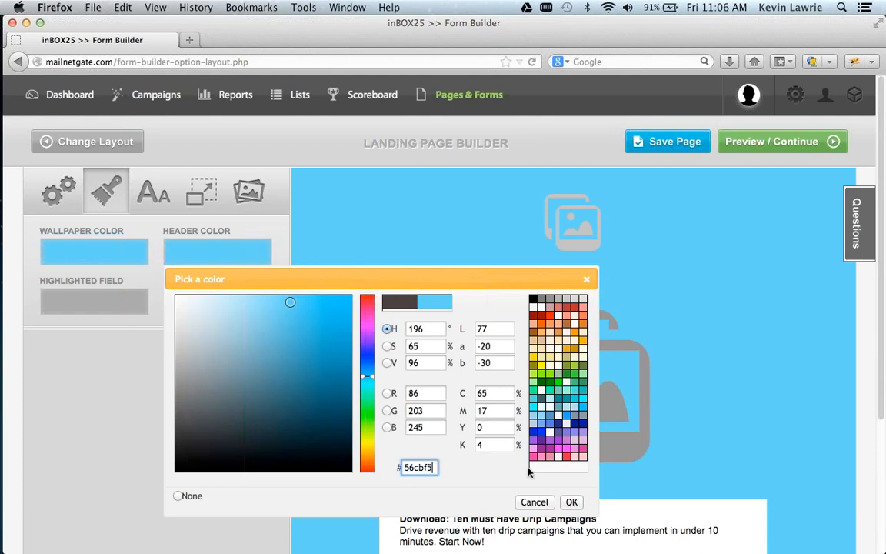
pyautogui.click(571, 502)
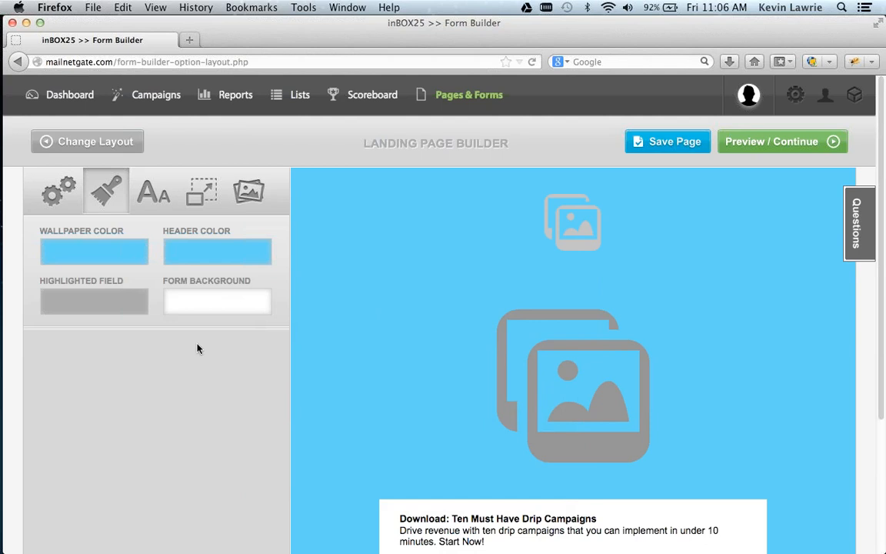
# Step: Look through the fonts available for the main title in the font settings
pyautogui.click(150, 189)
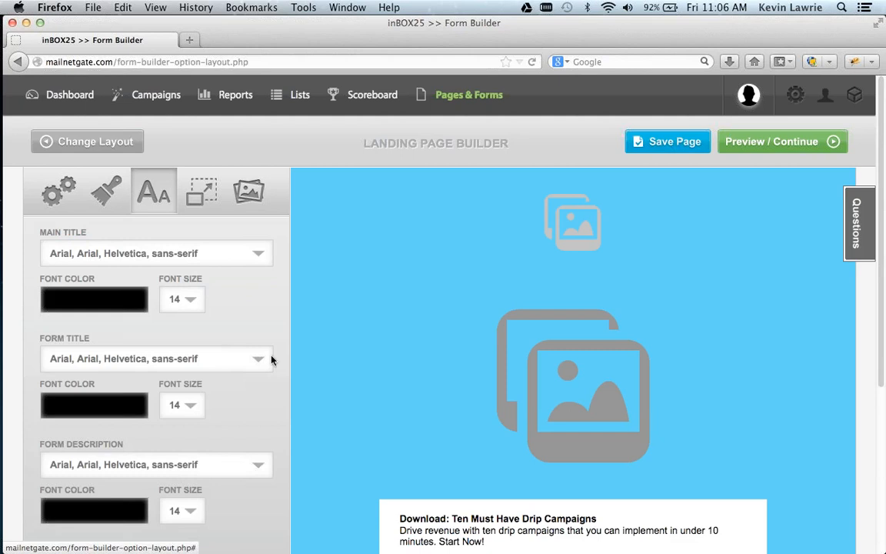
pyautogui.click(227, 260)
pyautogui.scroll(-2, 219, 432)
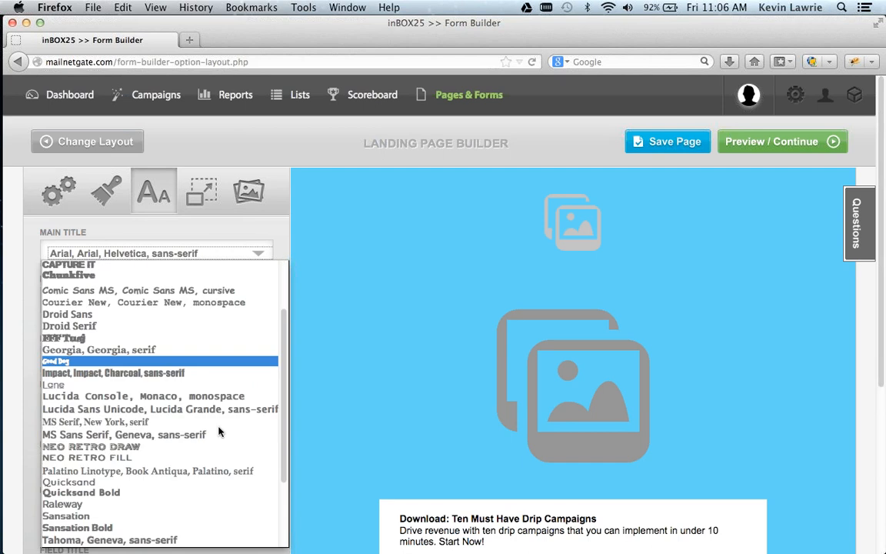
pyautogui.scroll(-3, 218, 432)
pyautogui.scroll(5, 218, 432)
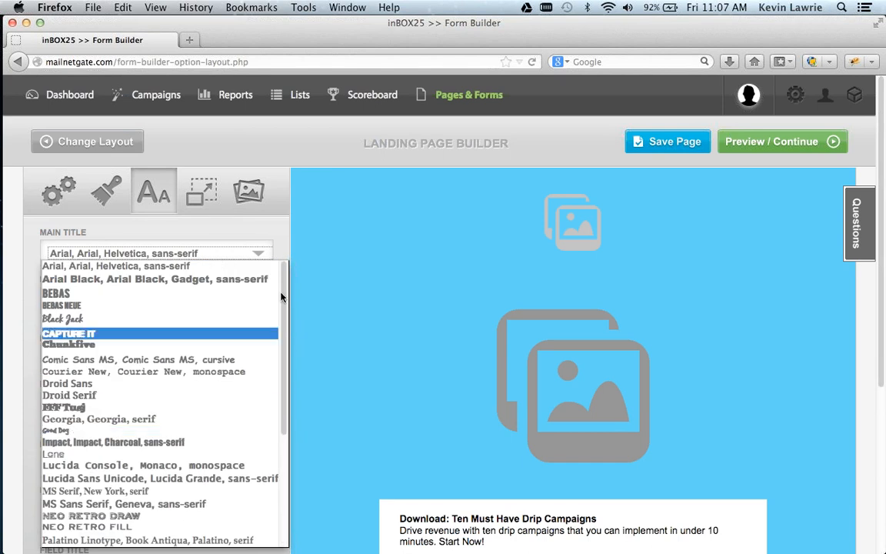
pyautogui.click(272, 246)
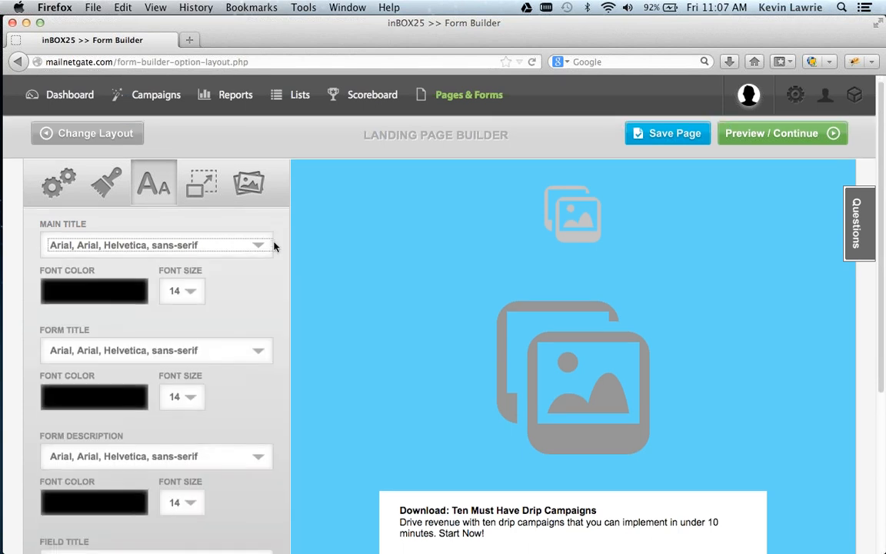
# Step: Set the form title's font to Chunkfive at size 30
pyautogui.scroll(-5, 273, 246)
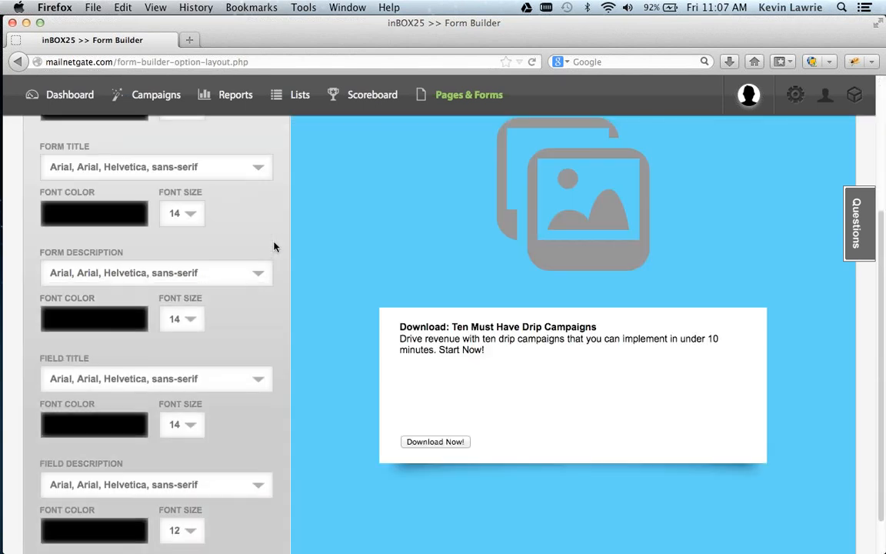
pyautogui.click(147, 171)
pyautogui.click(115, 259)
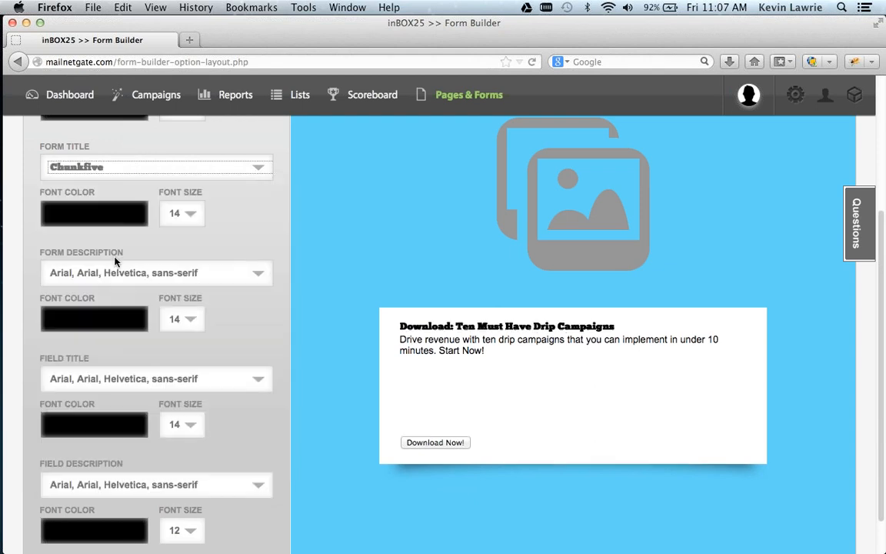
pyautogui.click(189, 214)
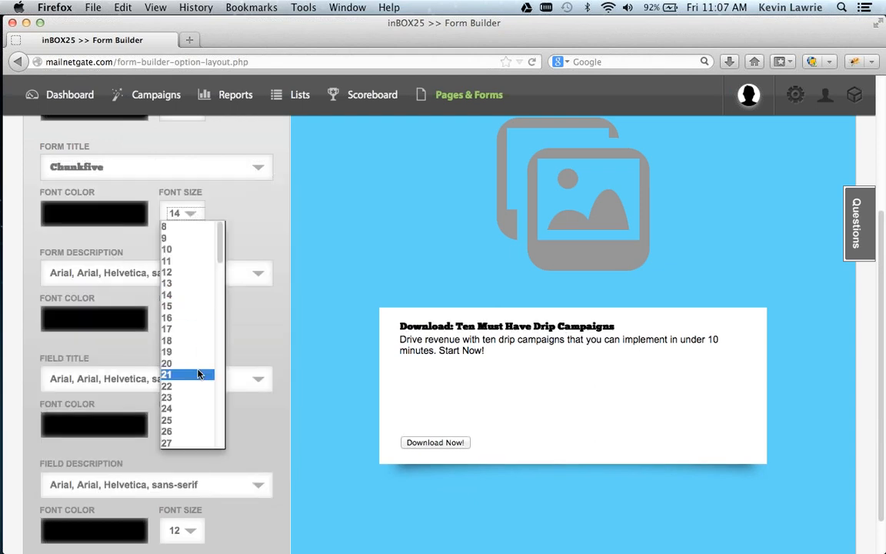
pyautogui.scroll(-2, 190, 392)
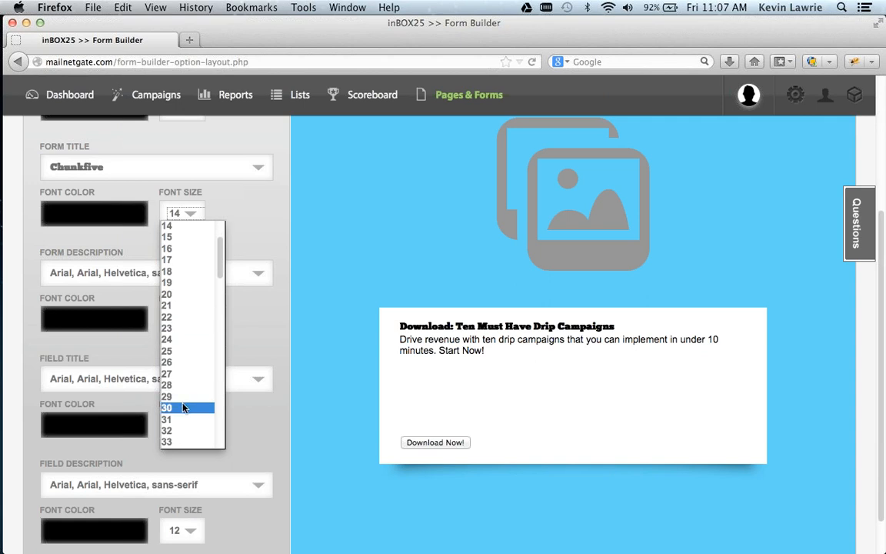
pyautogui.click(184, 406)
# Step: Set the form title's font color to the blue #0079a3
pyautogui.click(93, 207)
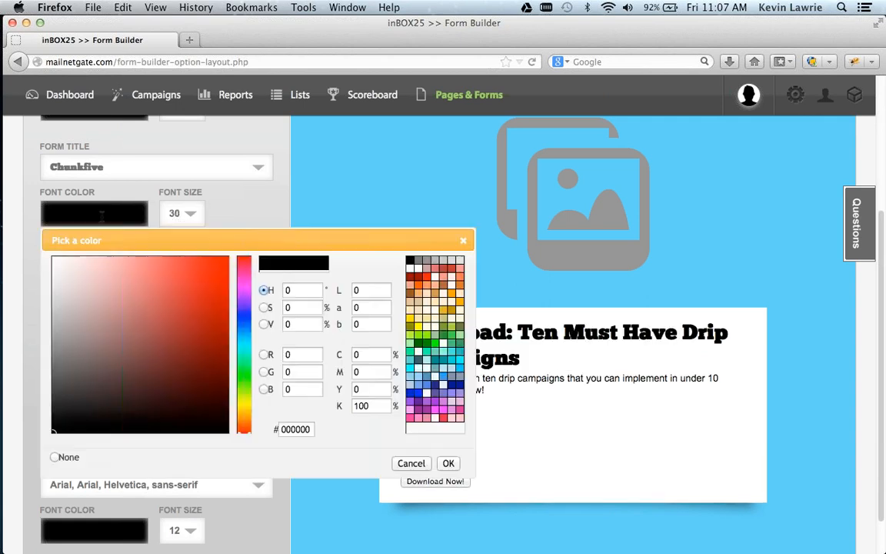
pyautogui.moveTo(239, 329); pyautogui.dragTo(243, 337)
pyautogui.moveTo(180, 336); pyautogui.dragTo(244, 319)
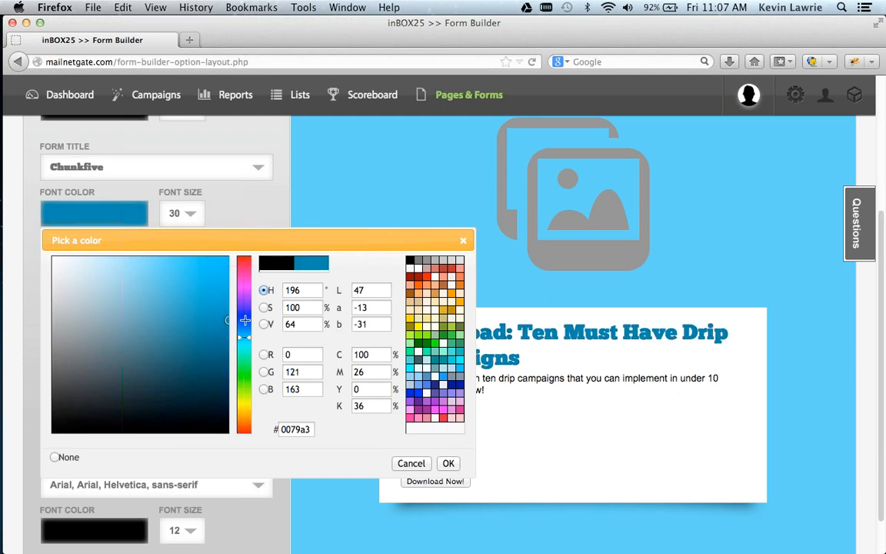
pyautogui.click(448, 463)
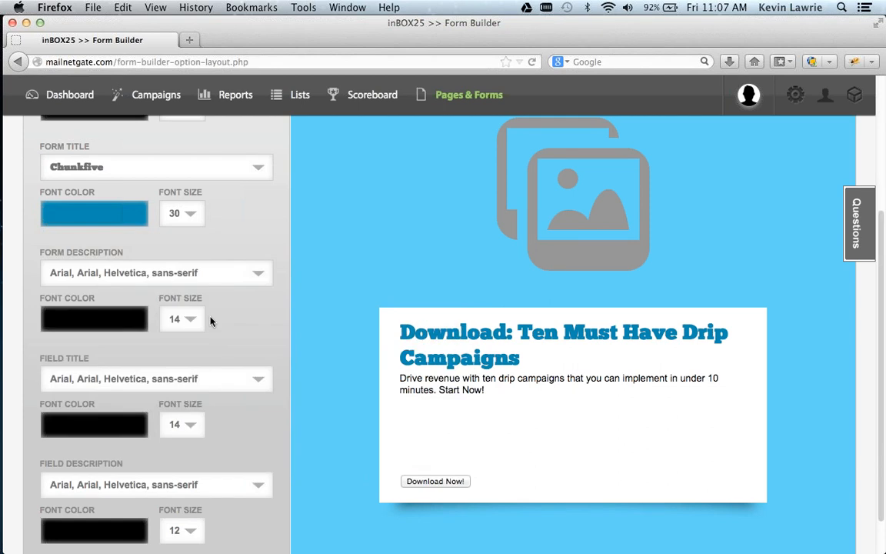
# Step: Set the form description's font to Bebas Neue at size 19
pyautogui.click(223, 274)
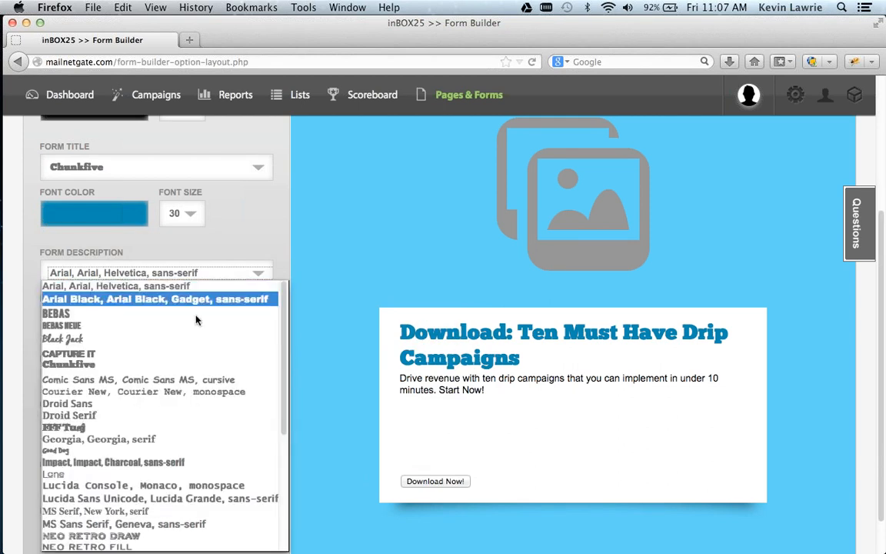
pyautogui.scroll(-5, 166, 399)
pyautogui.scroll(5, 165, 398)
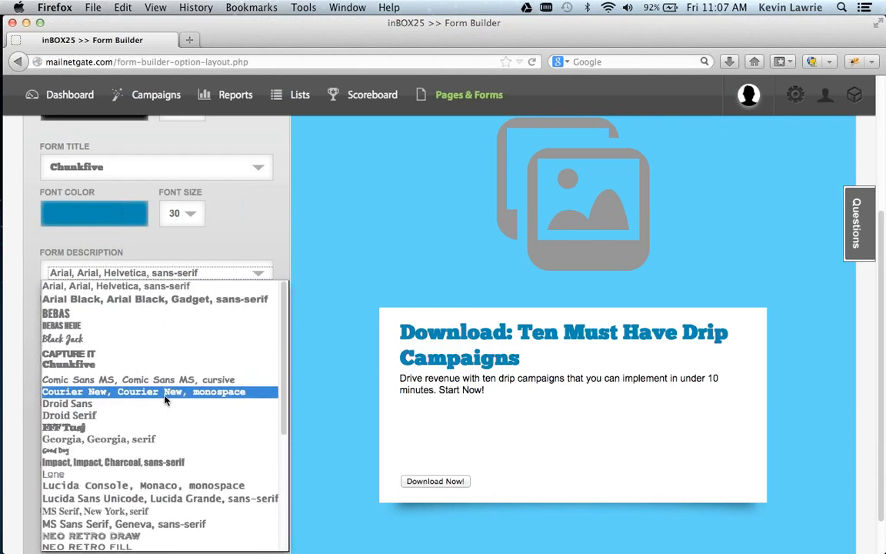
pyautogui.click(104, 326)
pyautogui.click(190, 321)
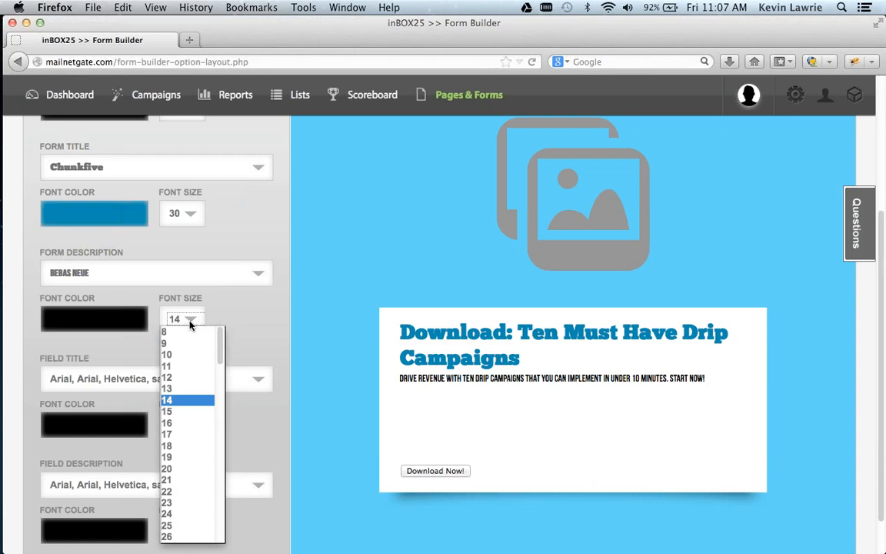
pyautogui.click(189, 453)
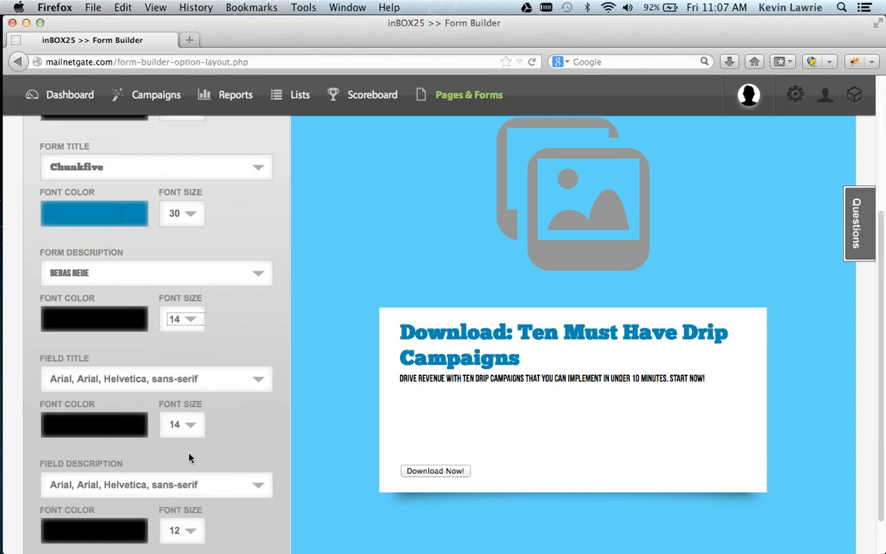
# Step: Set the form description's font color to the grey #8b8b8b
pyautogui.click(115, 318)
pyautogui.moveTo(111, 441)
pyautogui.mouseDown()
pyautogui.moveTo(20, 419)
pyautogui.moveTo(18, 411)
pyautogui.mouseUp()
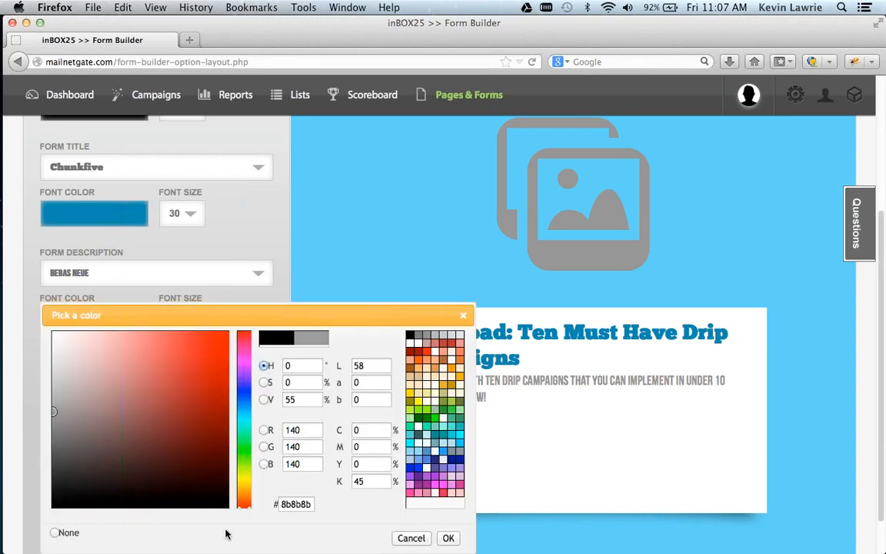
pyautogui.click(450, 537)
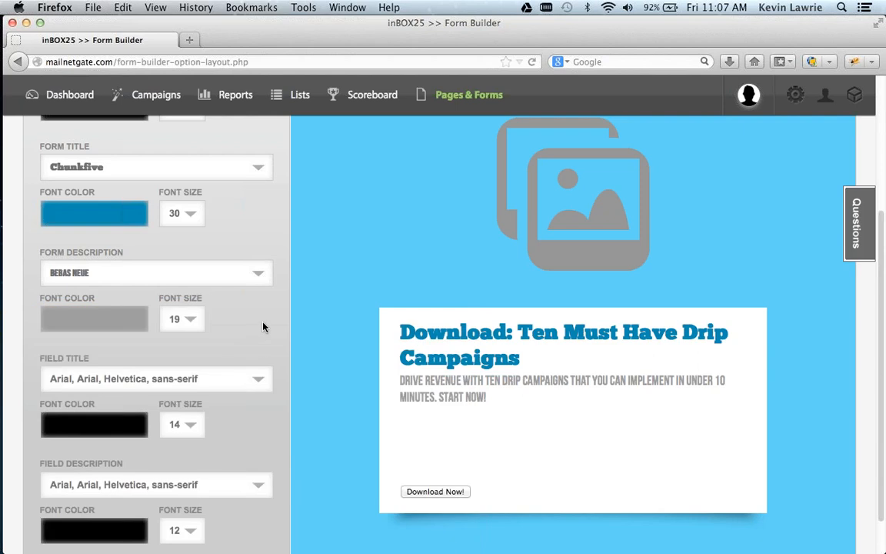
# Step: Add a name field to the form, below the form description
pyautogui.scroll(4, 263, 327)
pyautogui.scroll(-5, 262, 327)
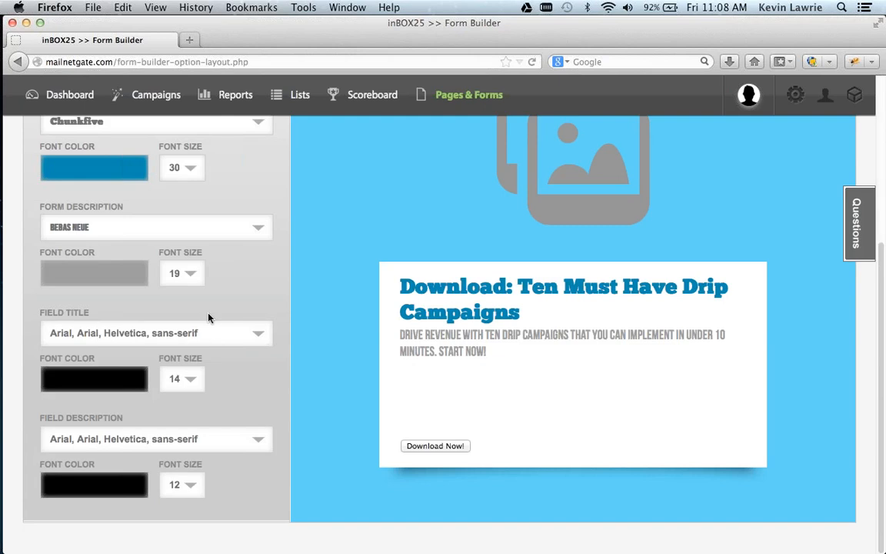
pyautogui.scroll(5, 255, 296)
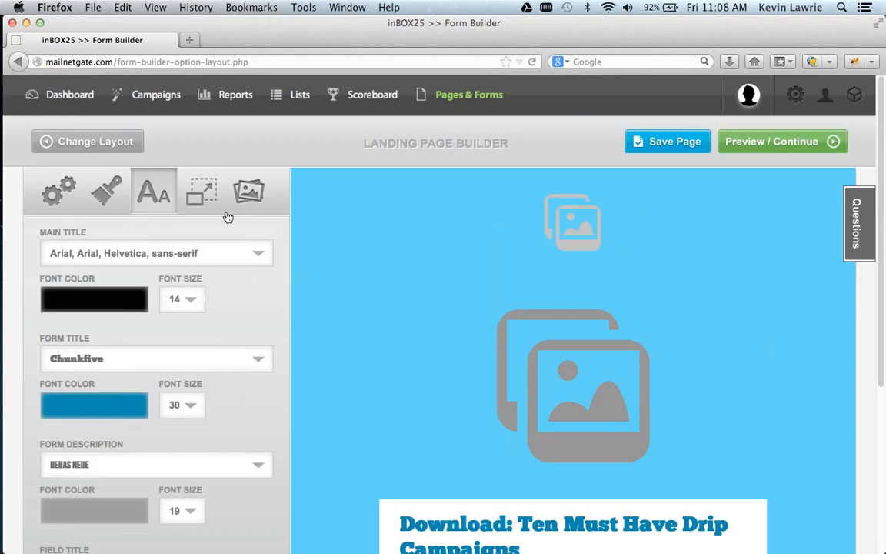
pyautogui.click(205, 192)
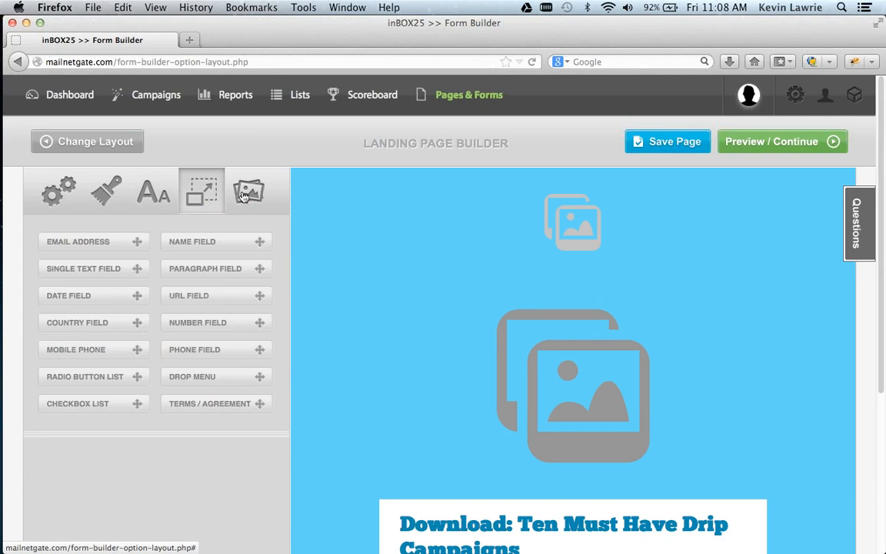
pyautogui.scroll(-1, 292, 250)
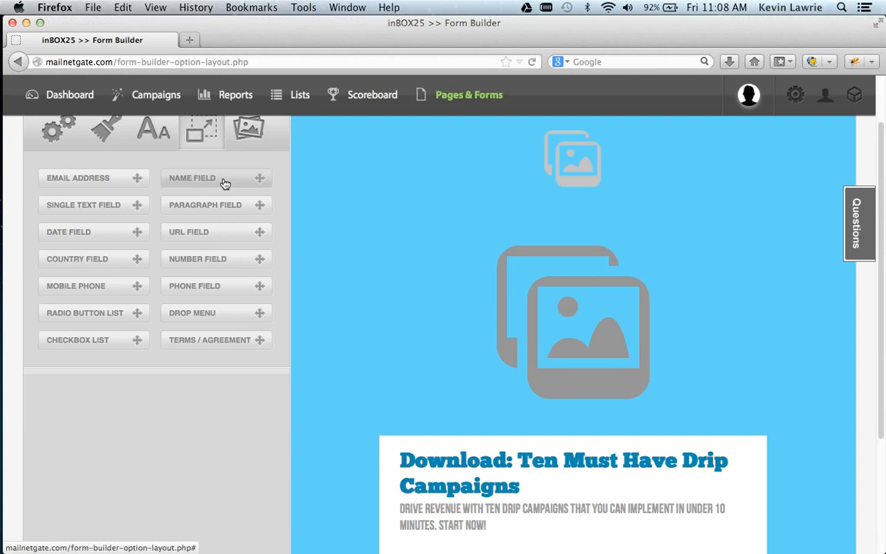
pyautogui.moveTo(223, 183); pyautogui.dragTo(467, 472)
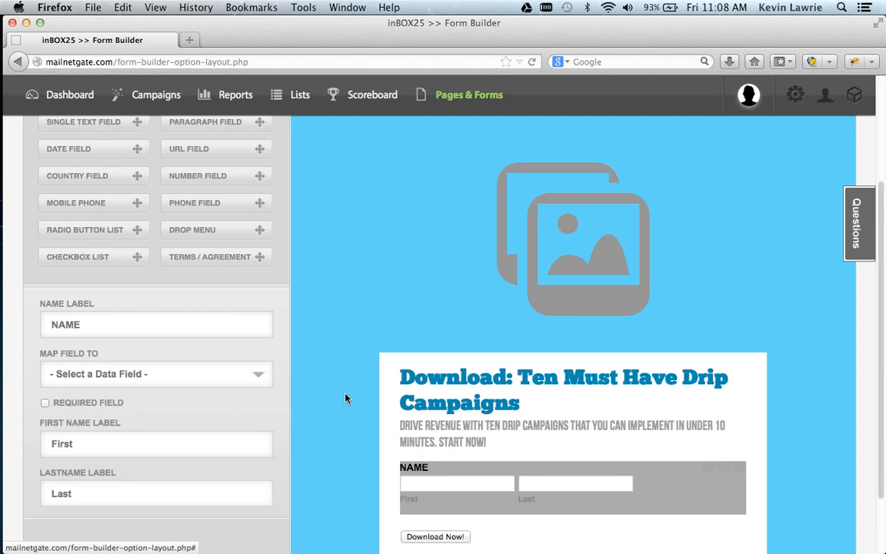
# Step: Add a drop menu field below the name field and set its first choice to "Test 1"
pyautogui.scroll(-2, 346, 398)
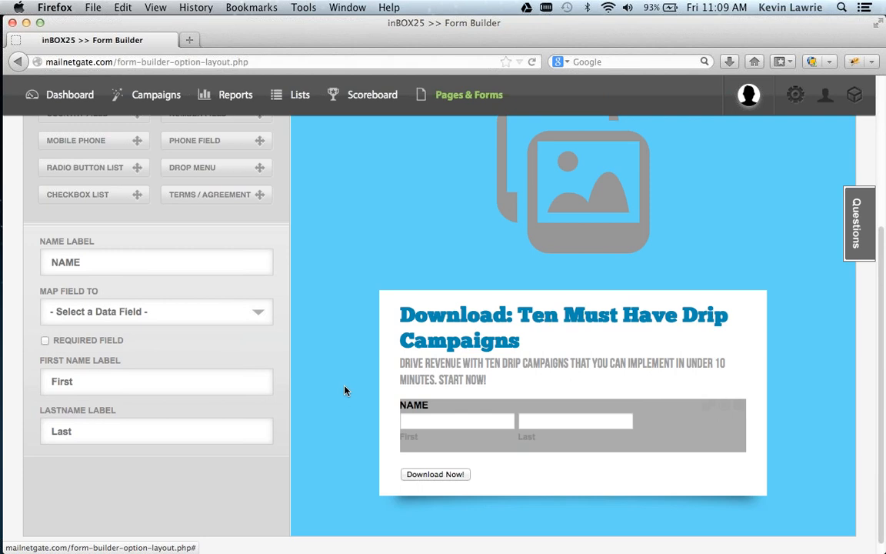
pyautogui.moveTo(192, 167); pyautogui.dragTo(472, 471)
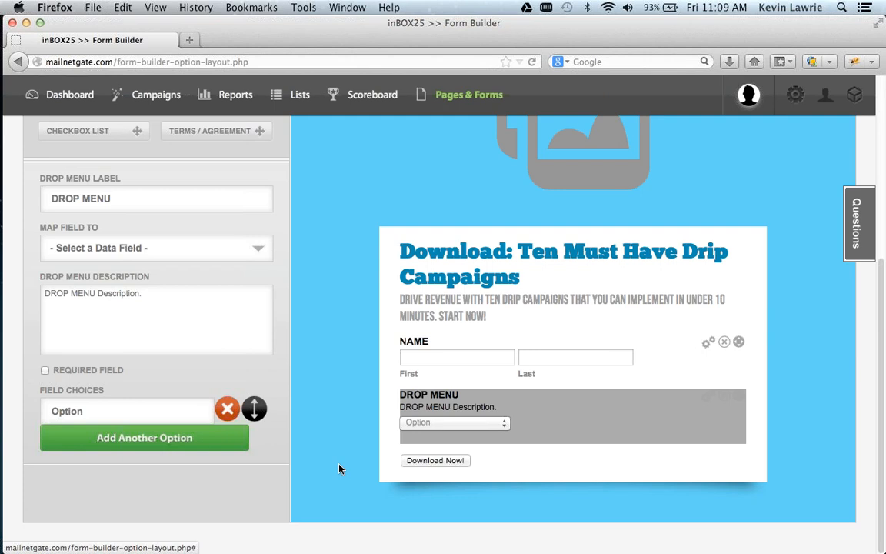
pyautogui.click(135, 412)
pyautogui.press('BackSpace')
pyautogui.press('BackSpace')
pyautogui.press('BackSpace')
pyautogui.press('BackSpace')
pyautogui.press('BackSpace')
pyautogui.press('BackSpace')
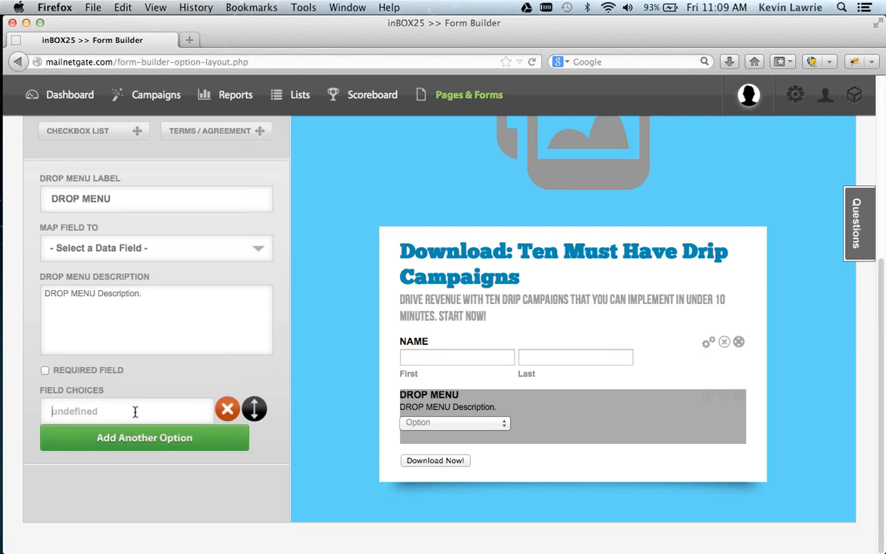
pyautogui.write('Test 1')
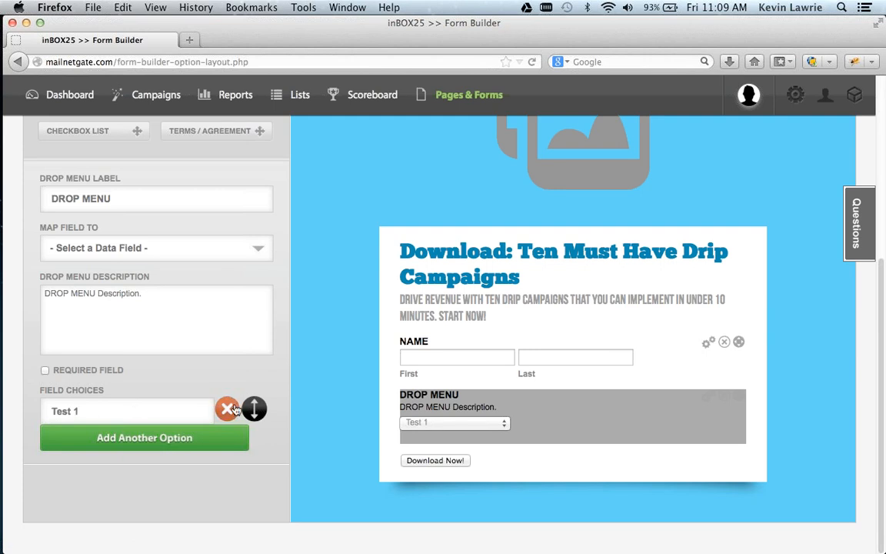
# Step: Add a second choice named "TEST 2" to the drop menu and move it above "Test 1"
pyautogui.click(207, 445)
pyautogui.click(133, 441)
pyautogui.press('BackSpace')
pyautogui.press('BackSpace')
pyautogui.press('BackSpace')
pyautogui.press('BackSpace')
pyautogui.press('BackSpace')
pyautogui.press('BackSpace')
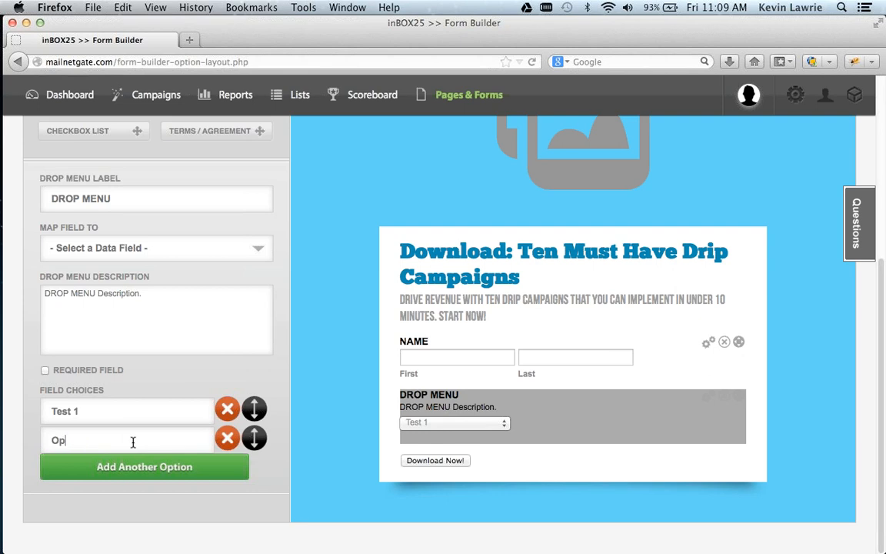
pyautogui.write('TEST')
pyautogui.press('BackSpace')
pyautogui.press('BackSpace')
pyautogui.write('ST 2')
pyautogui.moveTo(253, 444); pyautogui.dragTo(255, 415)
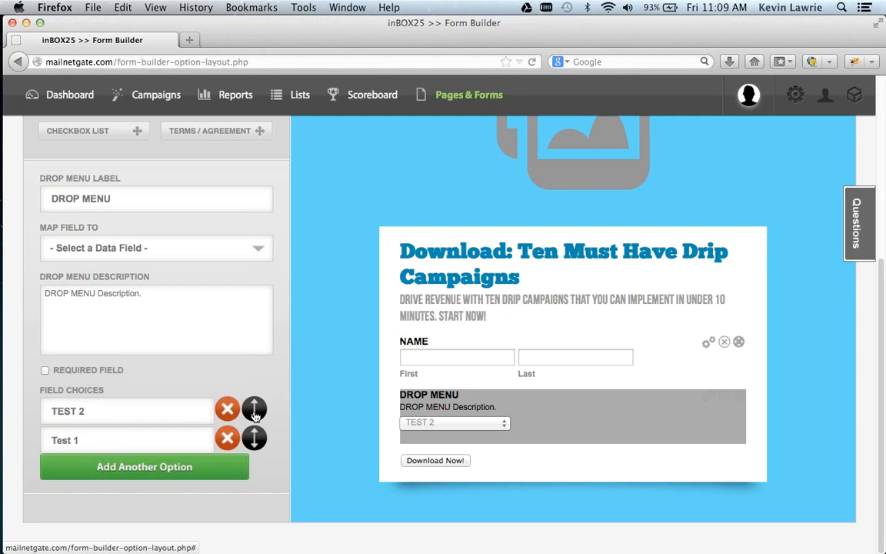
# Step: Delete the drop menu field from the form
pyautogui.click(725, 397)
pyautogui.click(483, 282)
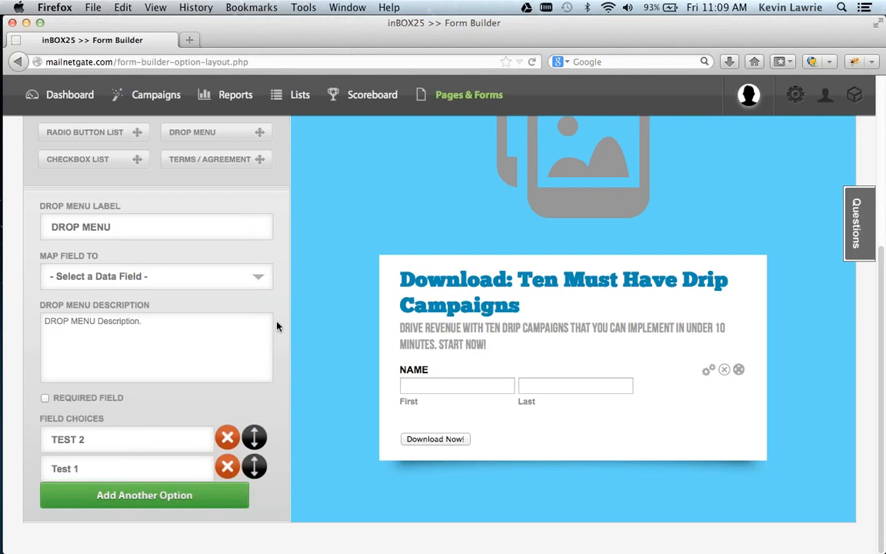
# Step: Change the name field's label to "Full Name"
pyautogui.click(709, 373)
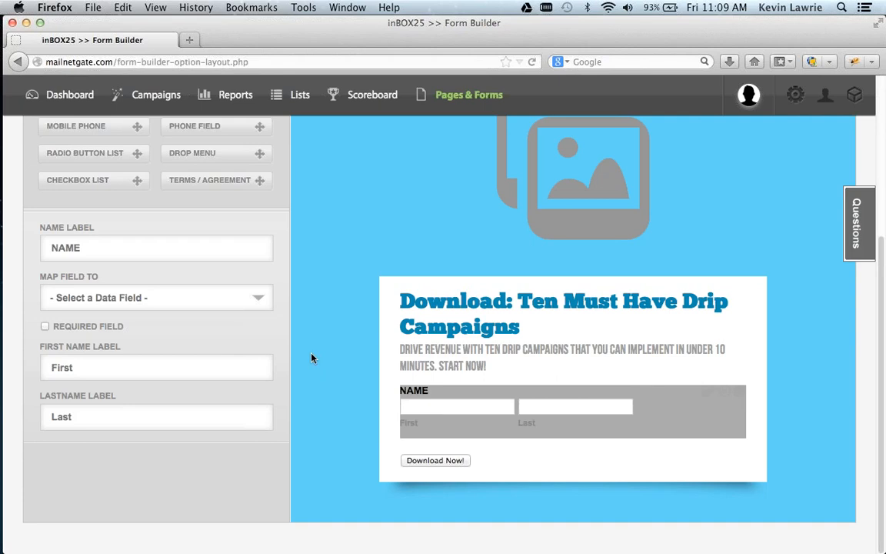
pyautogui.doubleClick(59, 246)
pyautogui.write('Full Name')
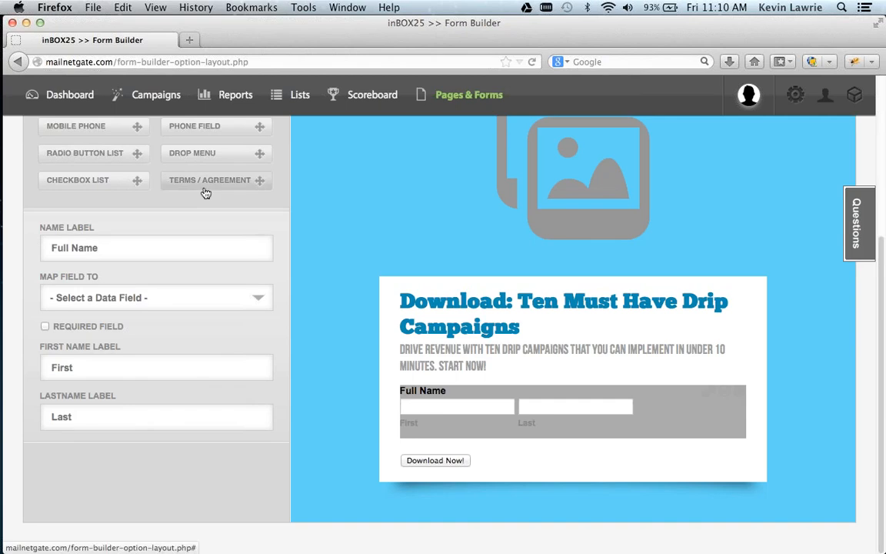
# Step: Map the Full Name field to the Name [text] data field and make it required
pyautogui.click(213, 301)
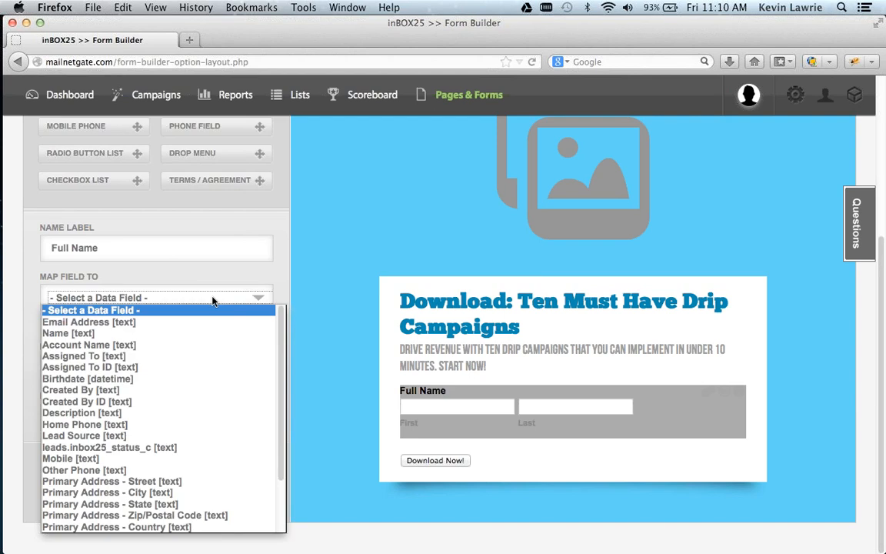
pyautogui.click(89, 333)
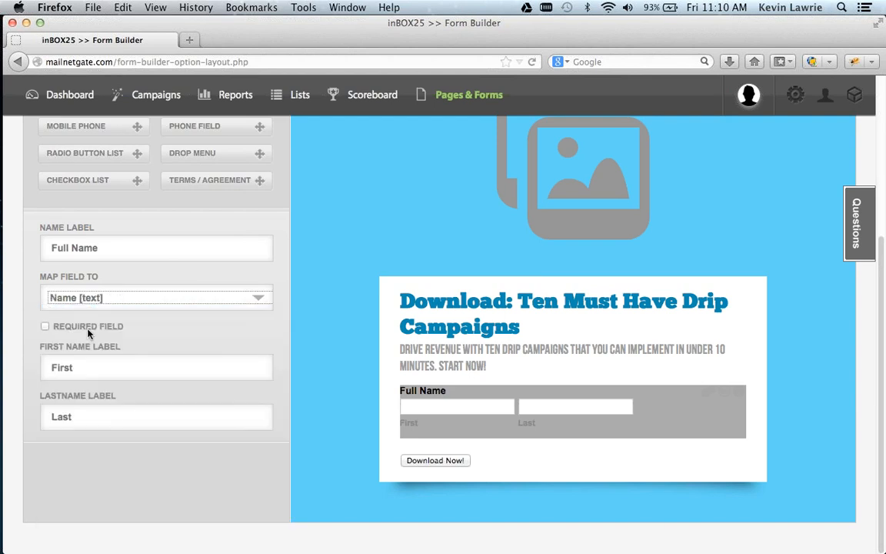
pyautogui.click(208, 320)
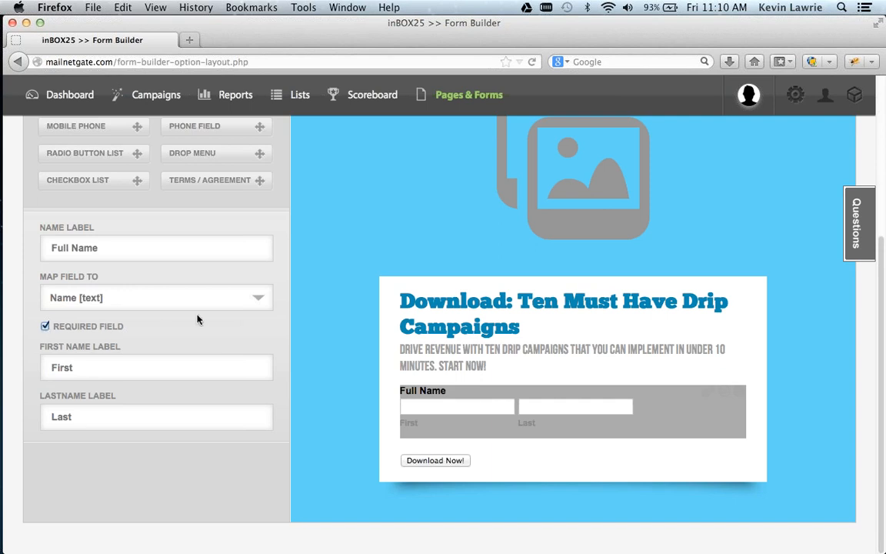
# Step: Add an email field below Full Name, labelled "Email Address" and with an empty description
pyautogui.scroll(5, 251, 312)
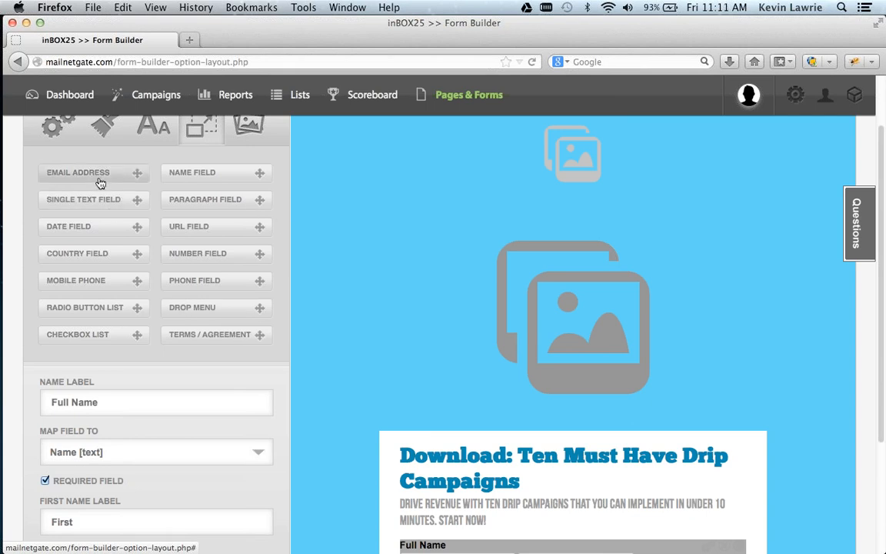
pyautogui.moveTo(100, 182); pyautogui.dragTo(473, 455)
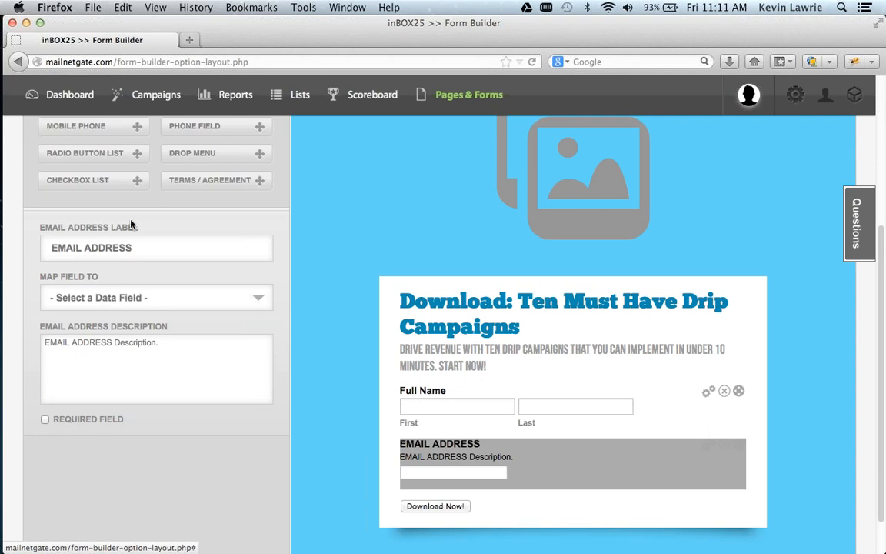
pyautogui.doubleClick(134, 246)
pyautogui.click(134, 246)
pyautogui.tripleClick(134, 246)
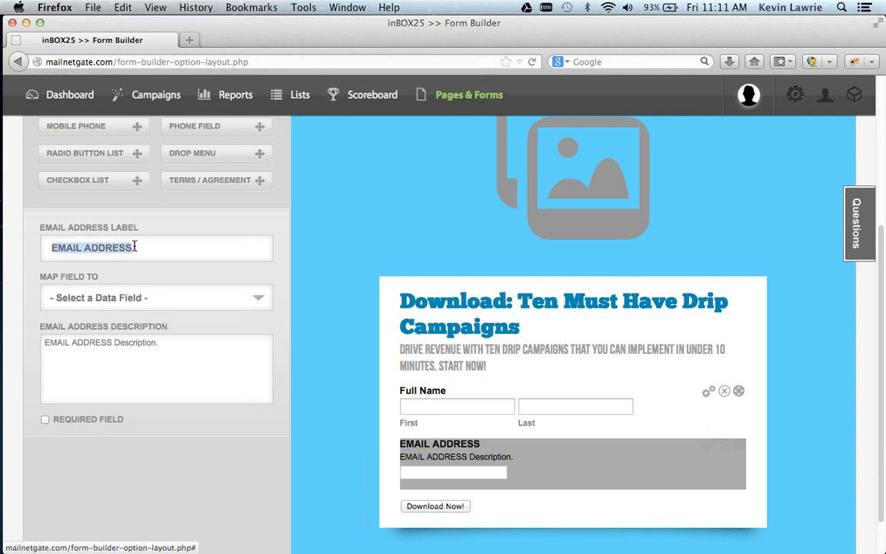
pyautogui.write('Email Address')
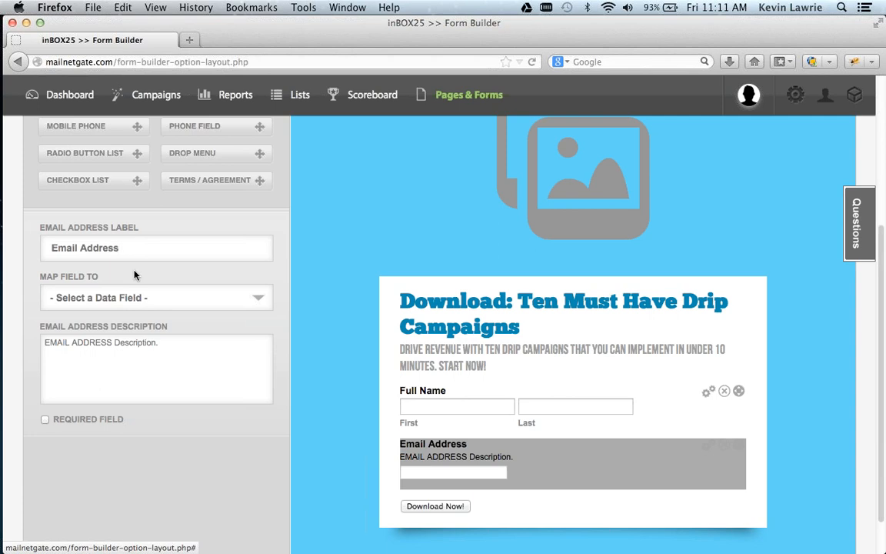
pyautogui.tripleClick(149, 343)
pyautogui.press('BackSpace')
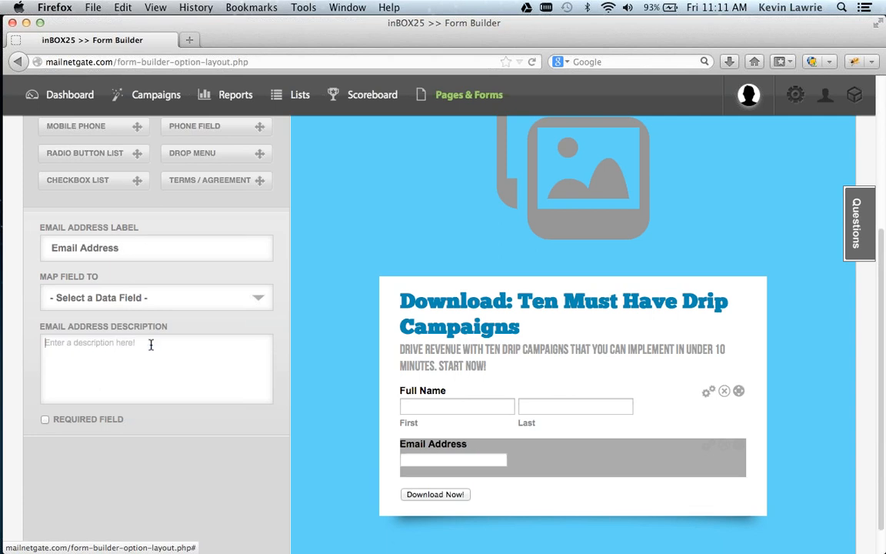
# Step: Map the email field to the Email Address [text] data field and make it required
pyautogui.click(192, 297)
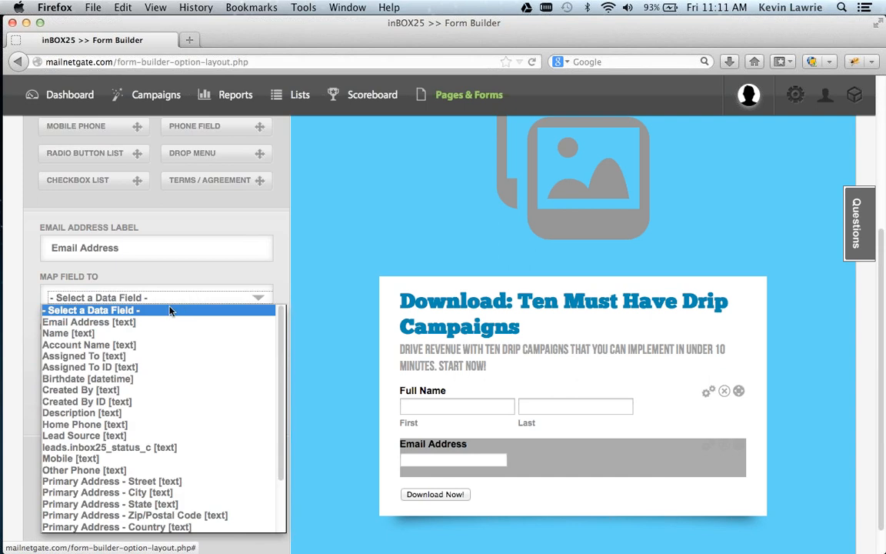
pyautogui.click(118, 322)
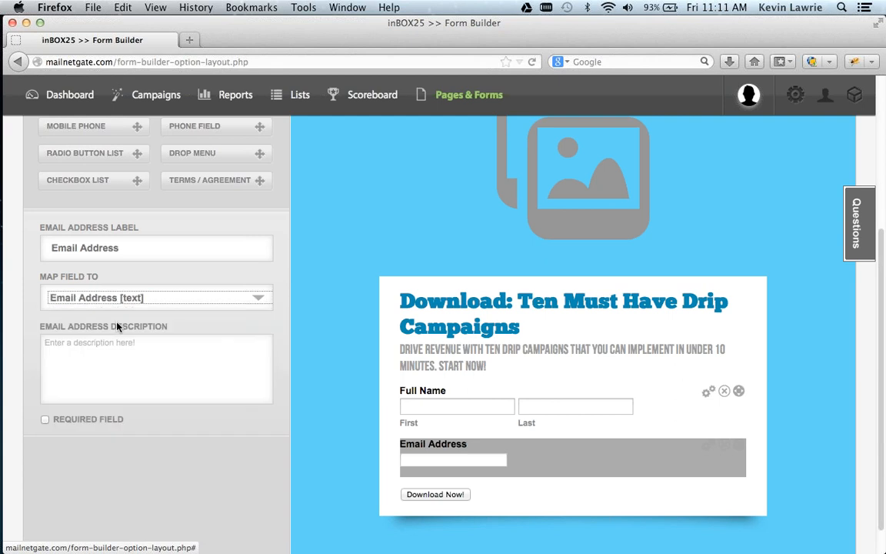
pyautogui.click(45, 418)
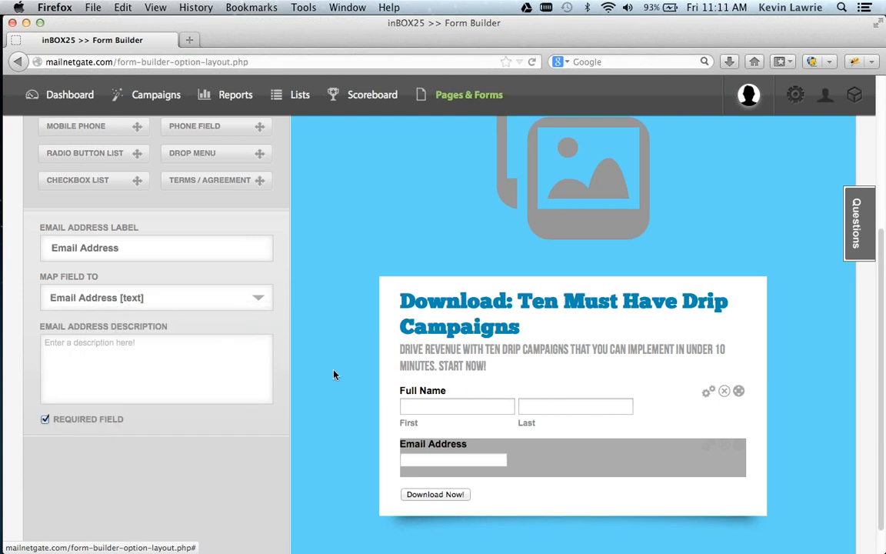
# Step: Add a single text field between Full Name and Email Address and label it "Your Company"
pyautogui.scroll(5, 334, 374)
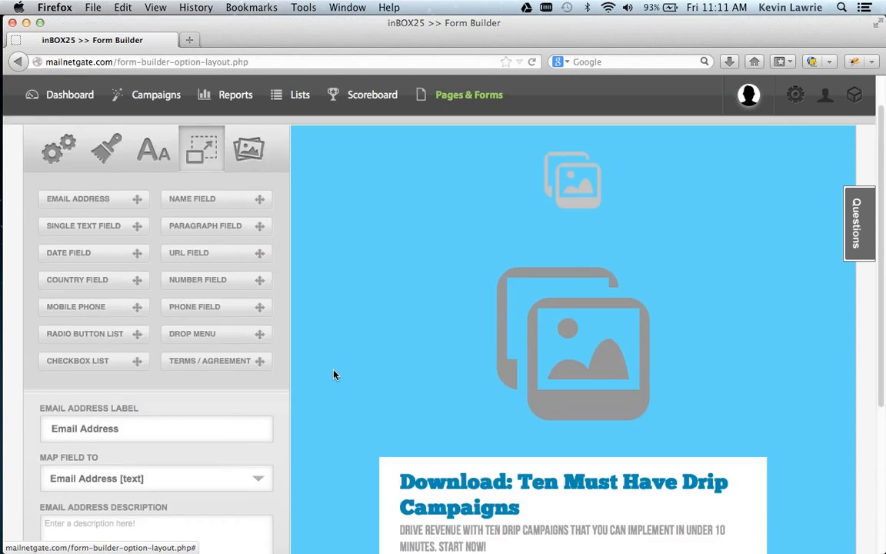
pyautogui.moveTo(89, 233); pyautogui.dragTo(451, 469)
pyautogui.scroll(-1, 328, 394)
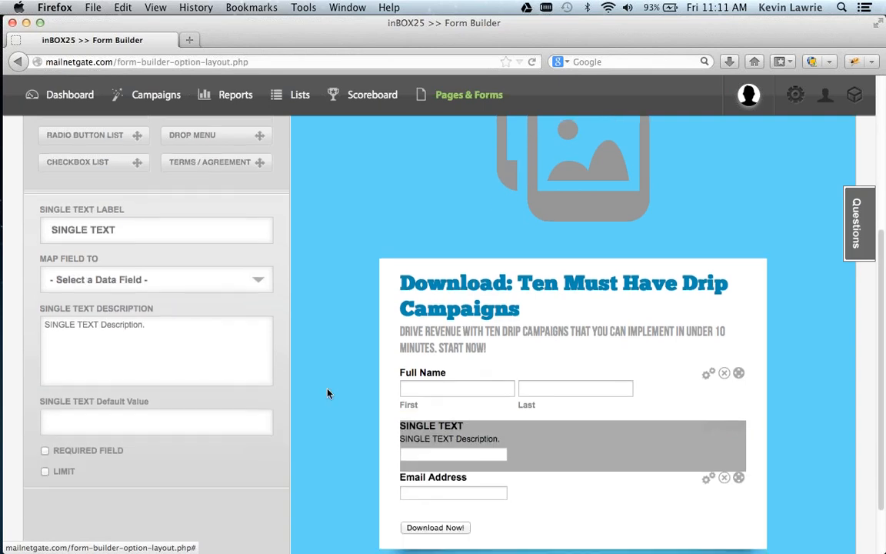
pyautogui.doubleClick(146, 230)
pyautogui.tripleClick(146, 229)
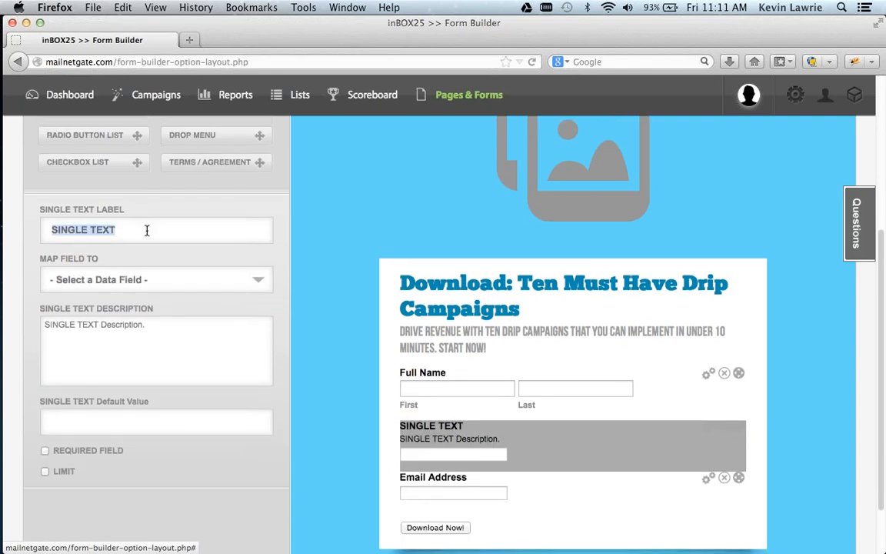
pyautogui.write('Your Company')
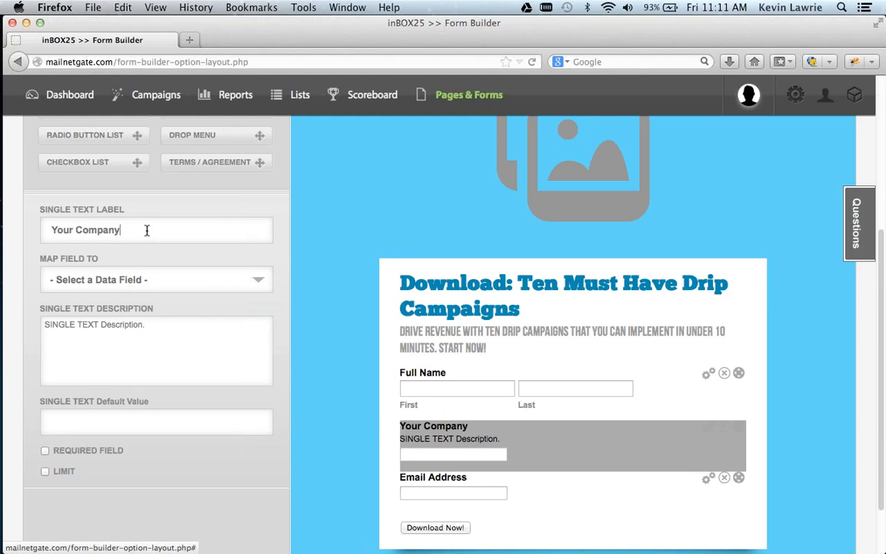
# Step: Map the Your Company field to the Account Name [text] data field and clear its description
pyautogui.click(176, 280)
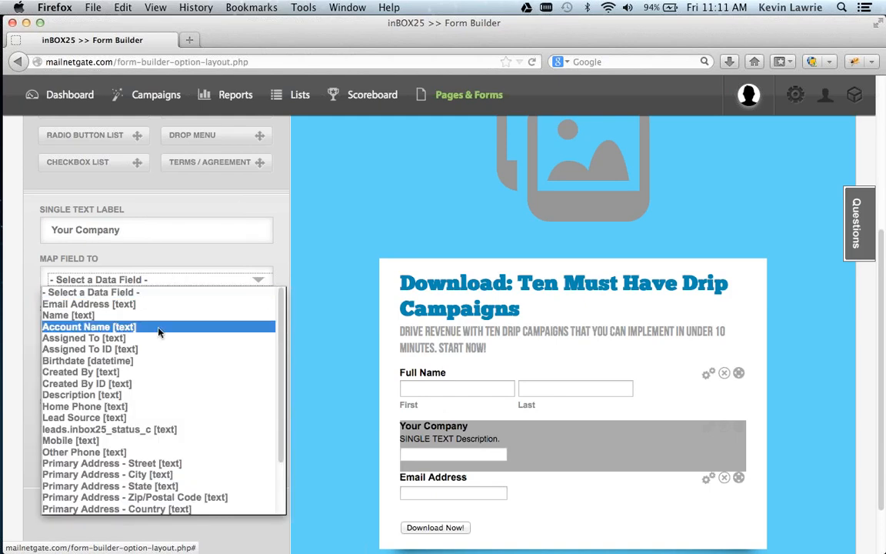
pyautogui.click(117, 327)
pyautogui.doubleClick(117, 324)
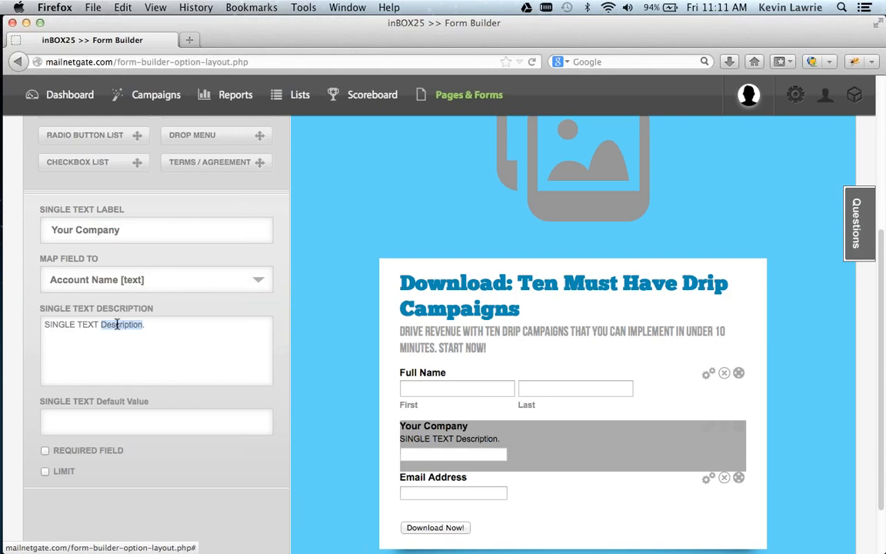
pyautogui.tripleClick(116, 323)
pyautogui.press('BackSpace')
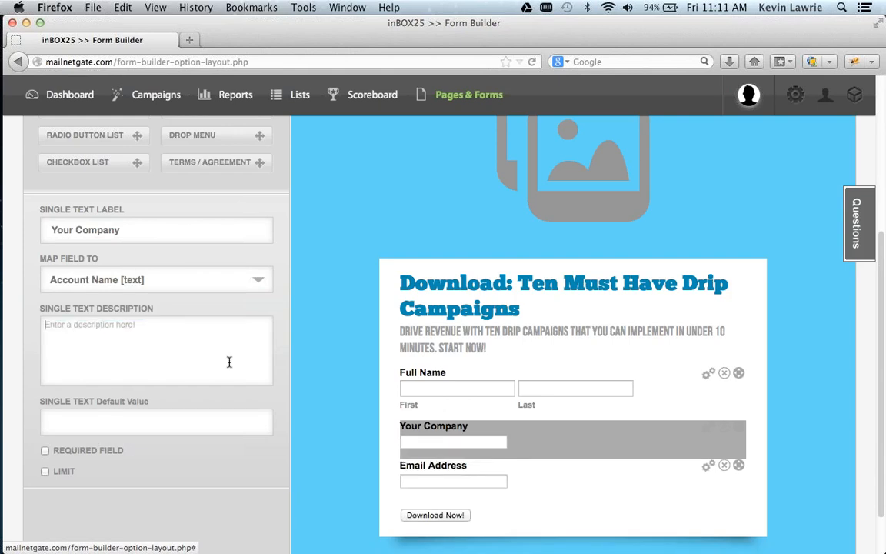
# Step: Make the Your Company field required
pyautogui.click(44, 451)
pyautogui.scroll(3, 304, 419)
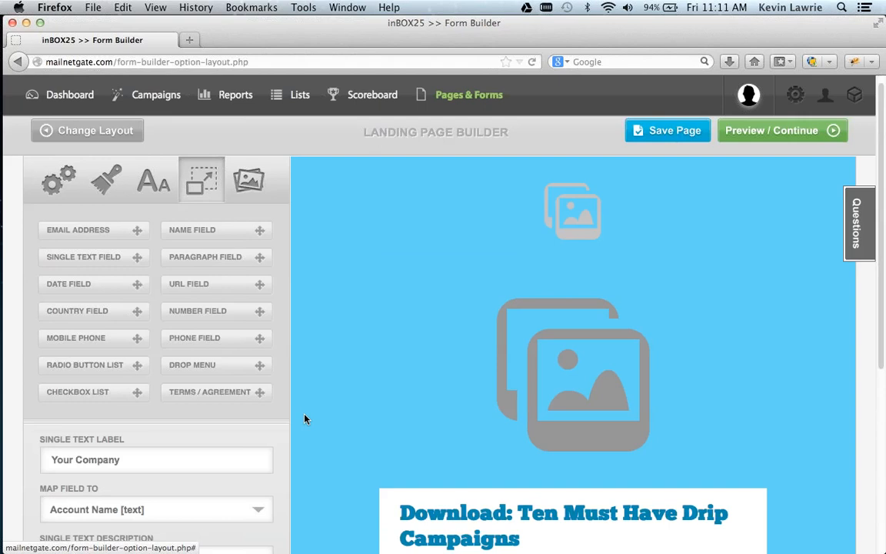
pyautogui.scroll(-4, 305, 419)
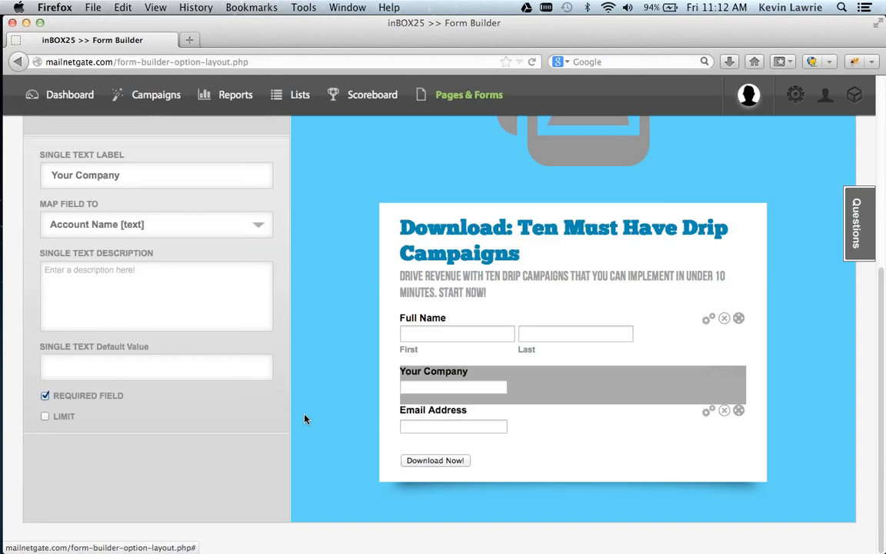
pyautogui.scroll(7, 304, 419)
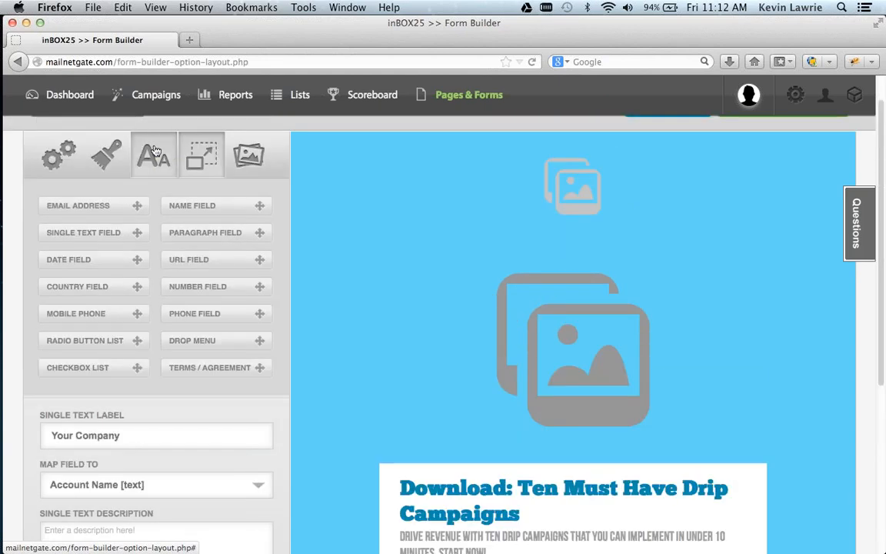
# Step: Set the form's field title font to Bebas Neue
pyautogui.click(155, 152)
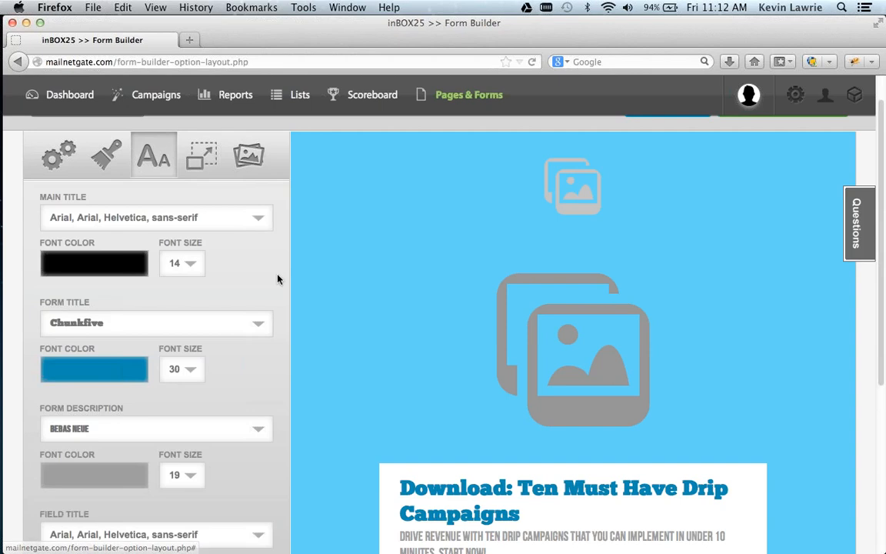
pyautogui.scroll(-6, 279, 279)
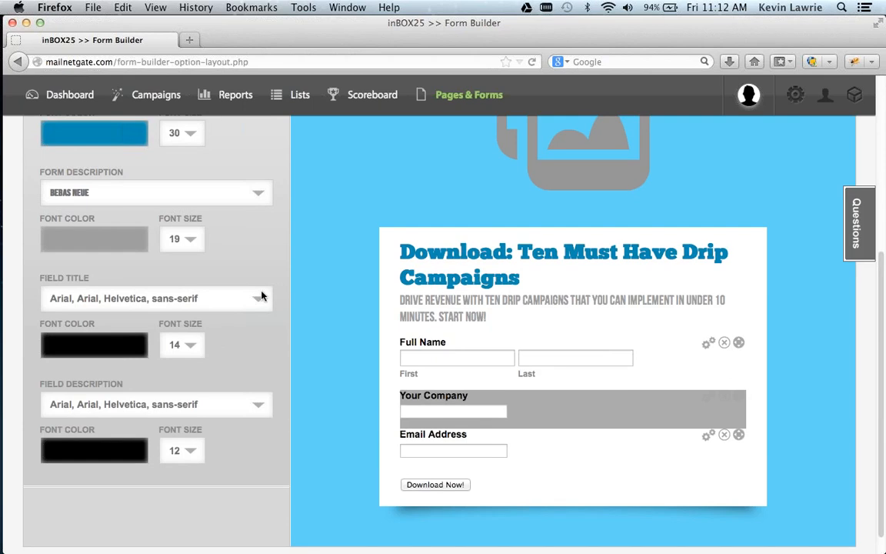
pyautogui.click(260, 297)
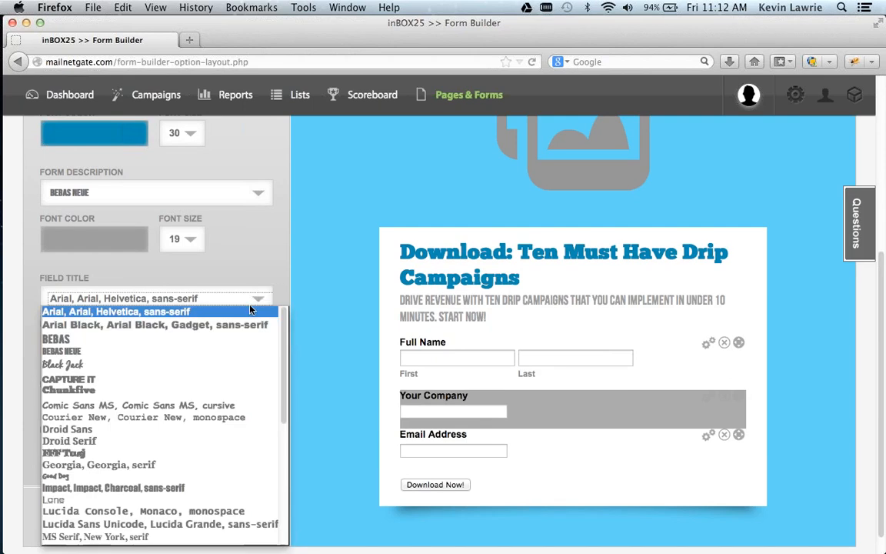
pyautogui.scroll(-3, 204, 455)
pyautogui.scroll(-1, 203, 457)
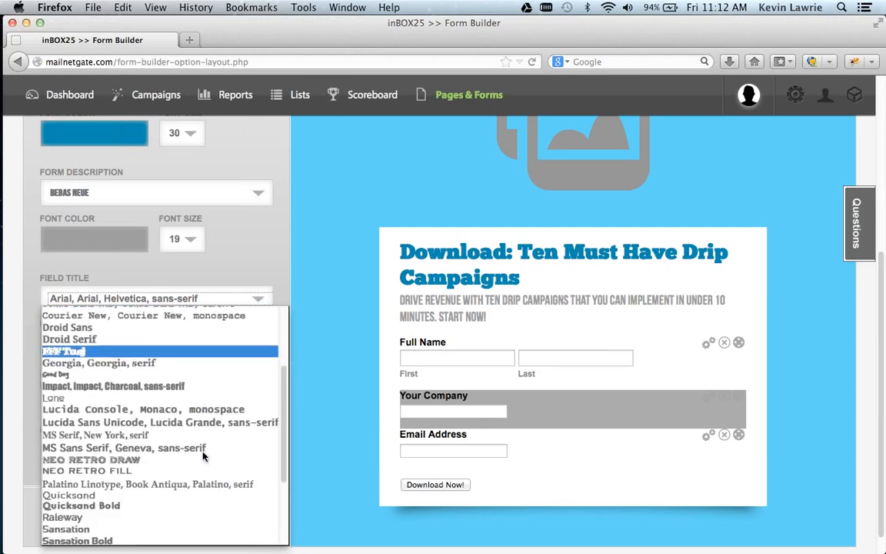
pyautogui.scroll(-4, 204, 456)
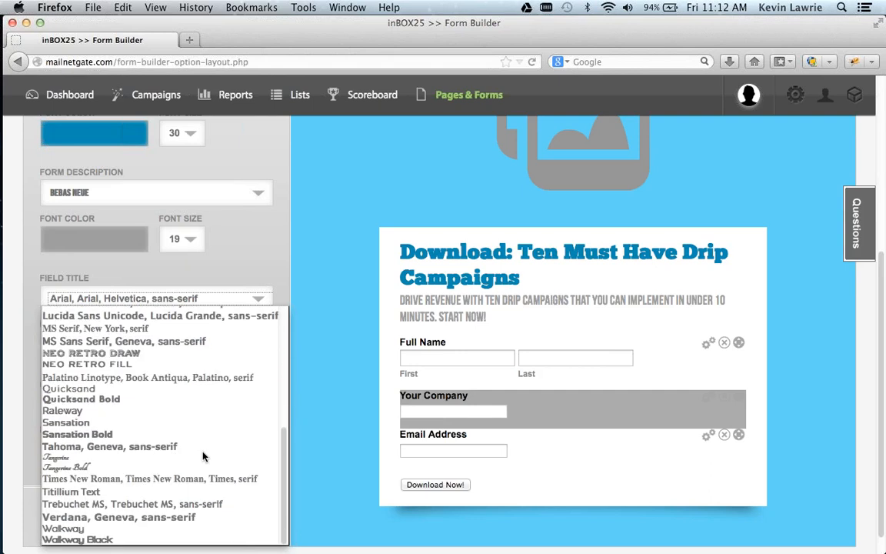
pyautogui.scroll(7, 204, 455)
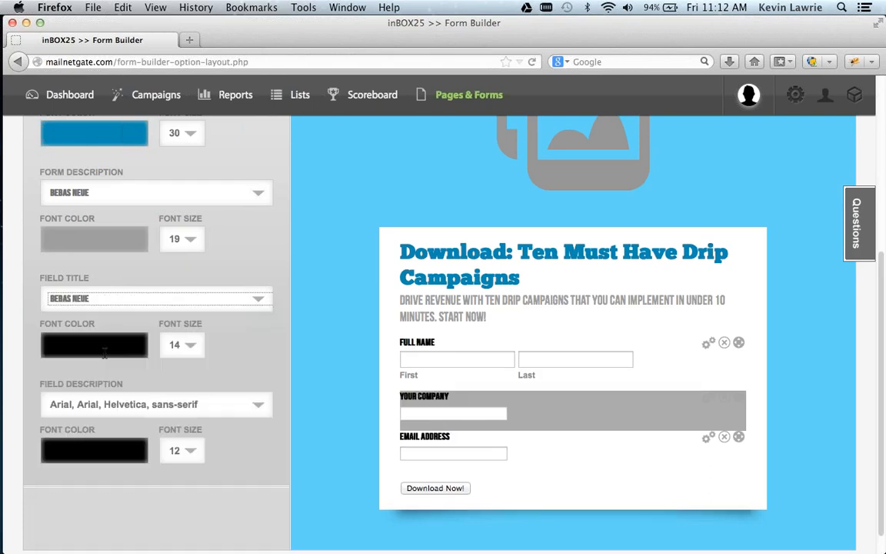
# Step: Try field title font size 20, and settle on size 23
pyautogui.click(184, 344)
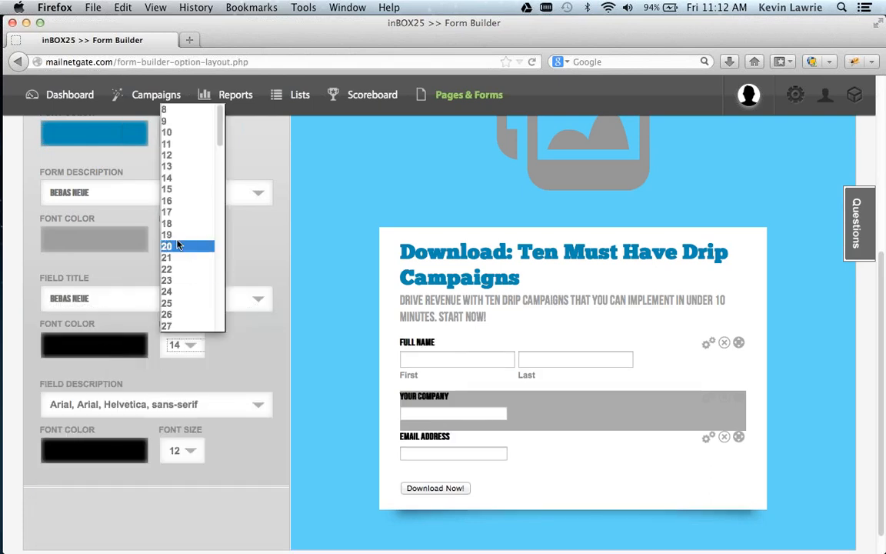
pyautogui.click(178, 246)
pyautogui.click(185, 356)
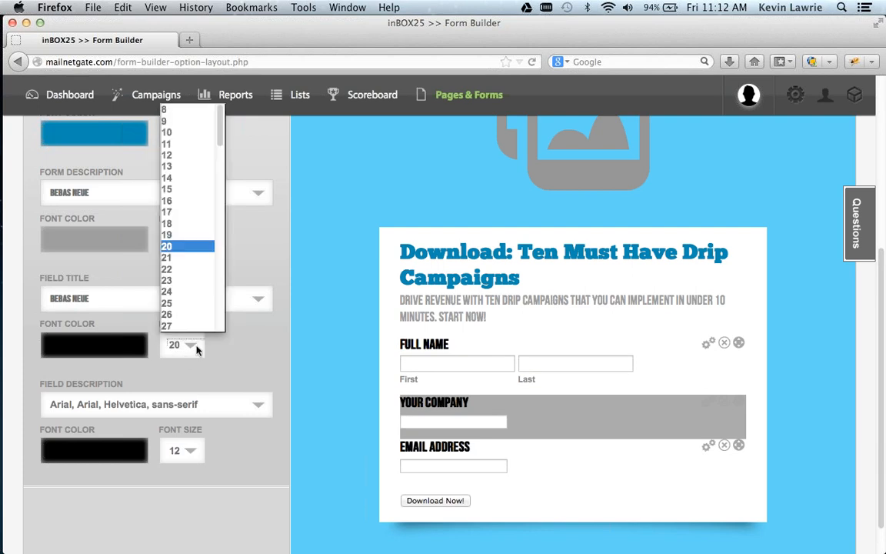
pyautogui.click(181, 281)
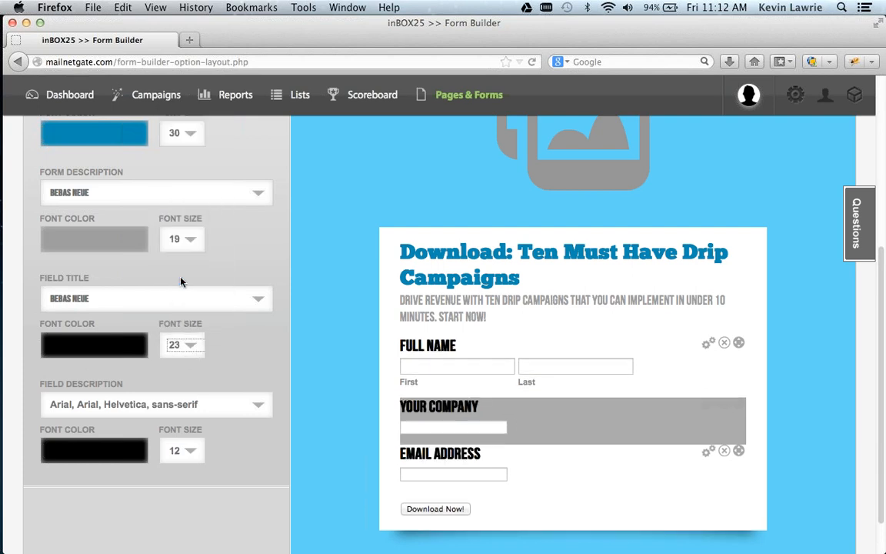
# Step: Set the field title font color to the muted blue #447691
pyautogui.click(93, 345)
pyautogui.click(244, 186)
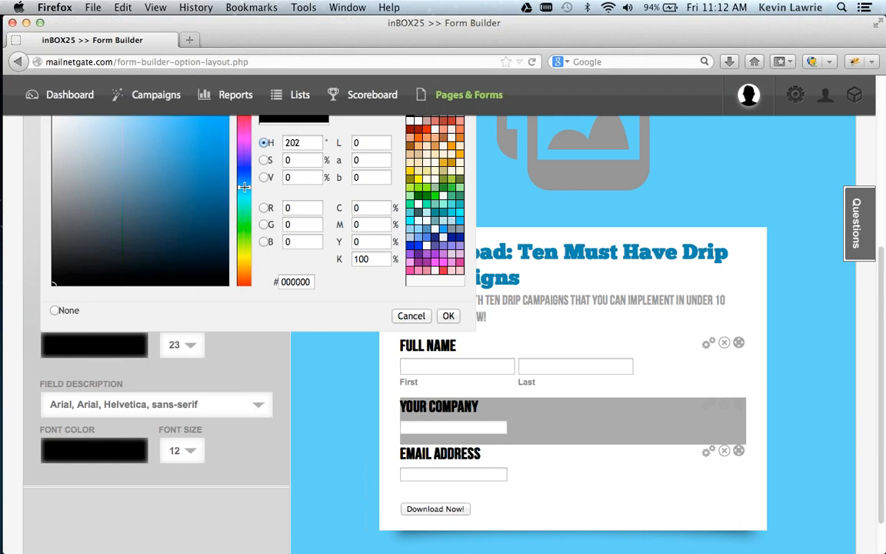
pyautogui.moveTo(220, 166); pyautogui.dragTo(248, 141)
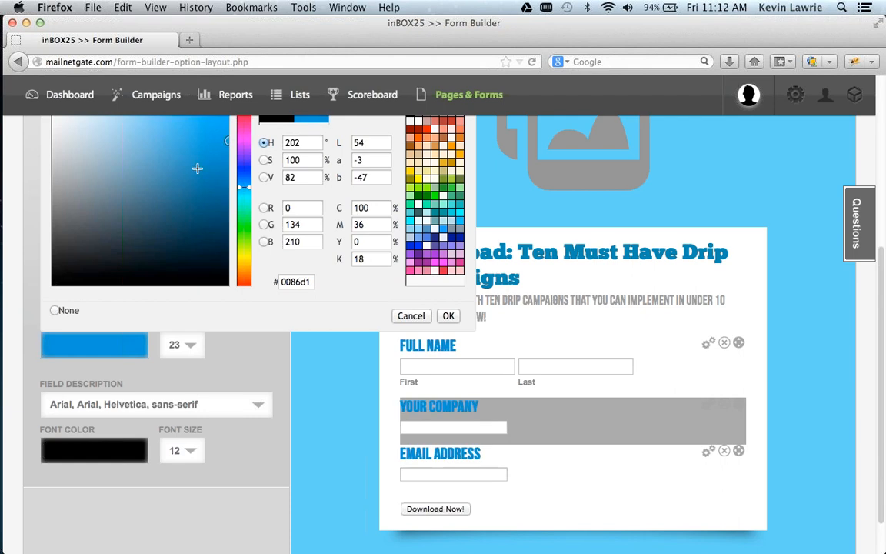
pyautogui.moveTo(196, 168)
pyautogui.mouseDown()
pyautogui.moveTo(136, 177)
pyautogui.moveTo(146, 184)
pyautogui.mouseUp()
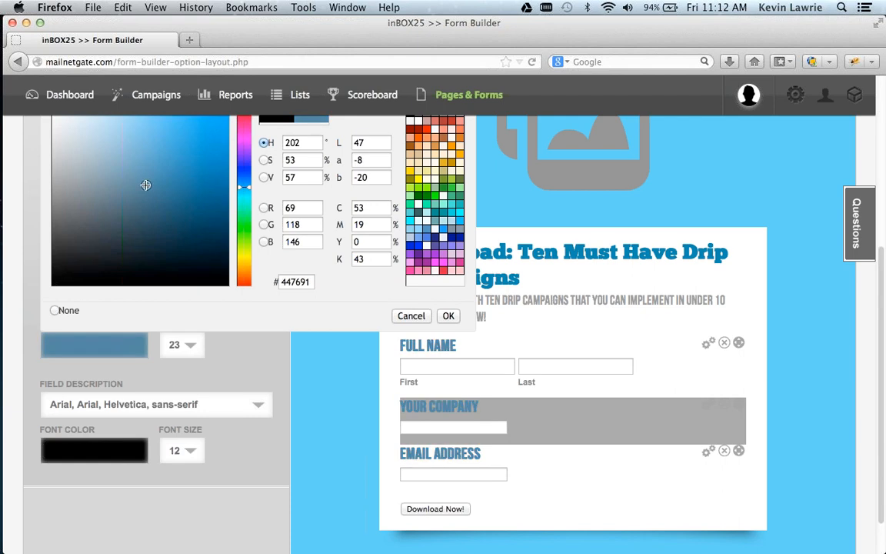
pyautogui.click(449, 315)
# Step: Upload inbox25-logo-zendesk-w-text.png from the Desktop as the landing page logo and save the page
pyautogui.scroll(2, 313, 338)
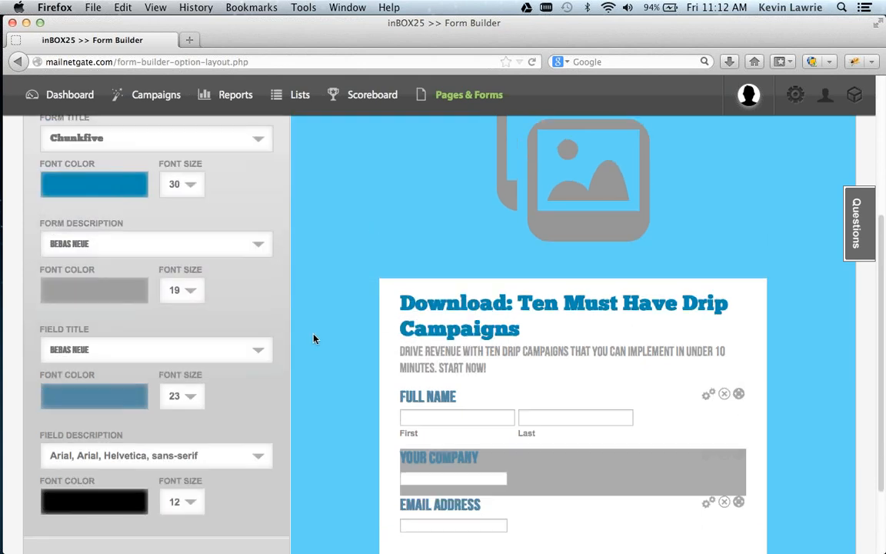
pyautogui.scroll(5, 313, 339)
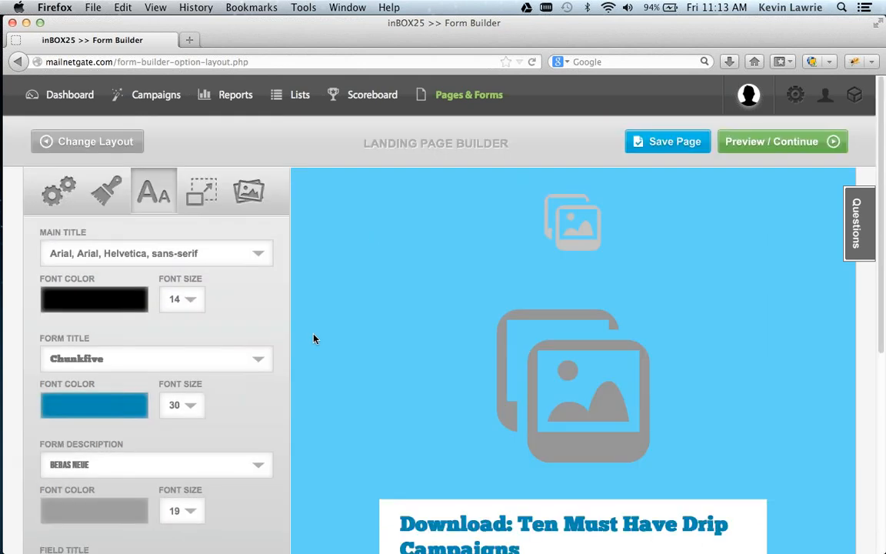
pyautogui.click(247, 189)
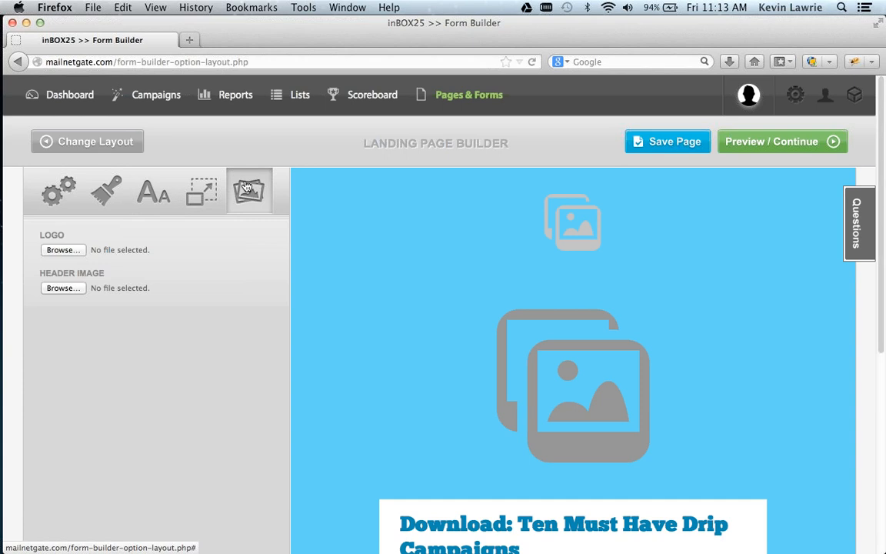
pyautogui.click(57, 250)
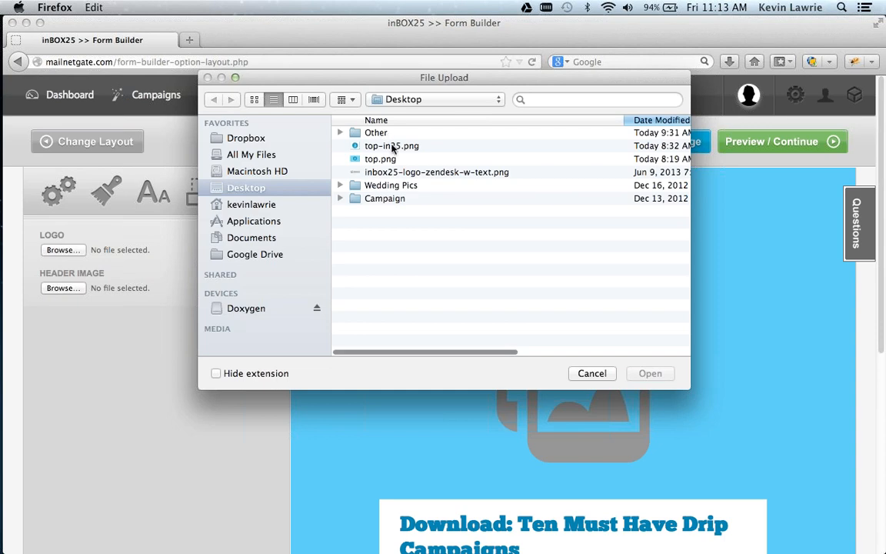
pyautogui.click(385, 172)
pyautogui.click(650, 373)
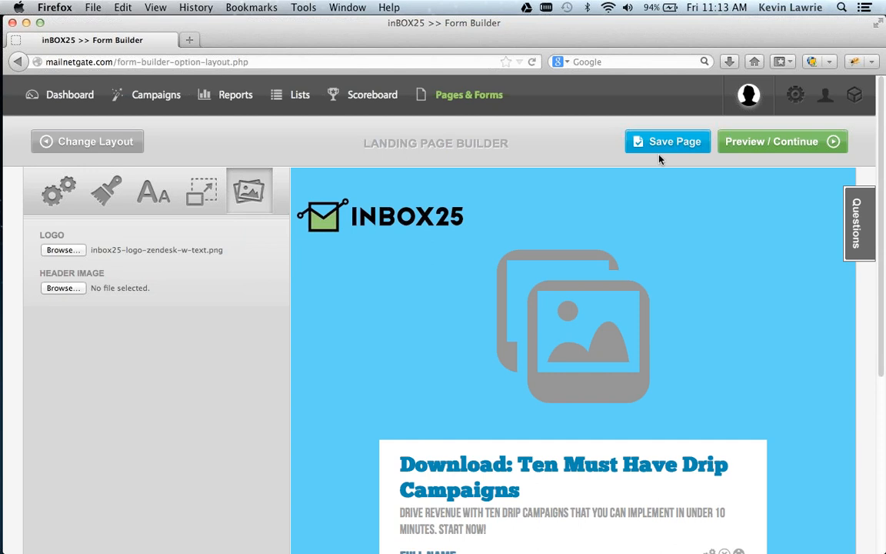
pyautogui.click(670, 147)
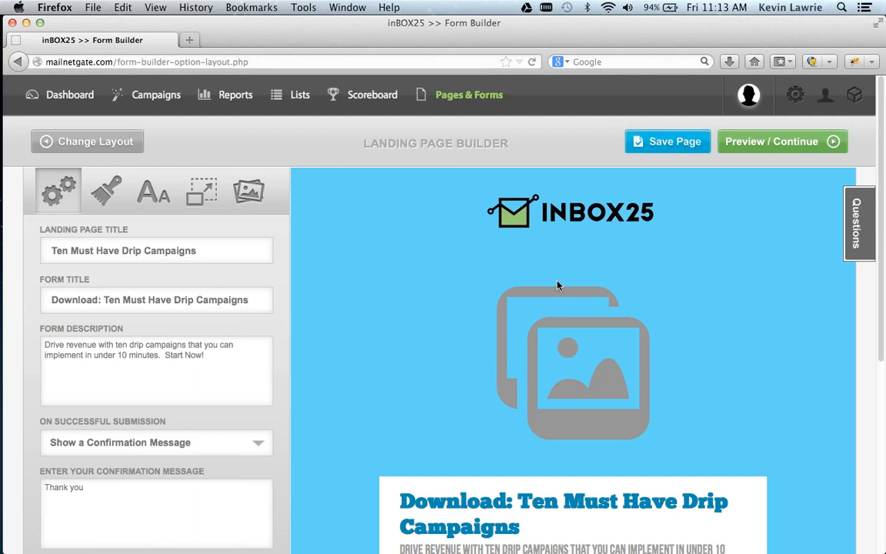
# Step: Upload top-in25.png from the Desktop as the header image and save the page
pyautogui.scroll(-6, 559, 286)
pyautogui.scroll(6, 557, 285)
pyautogui.click(261, 207)
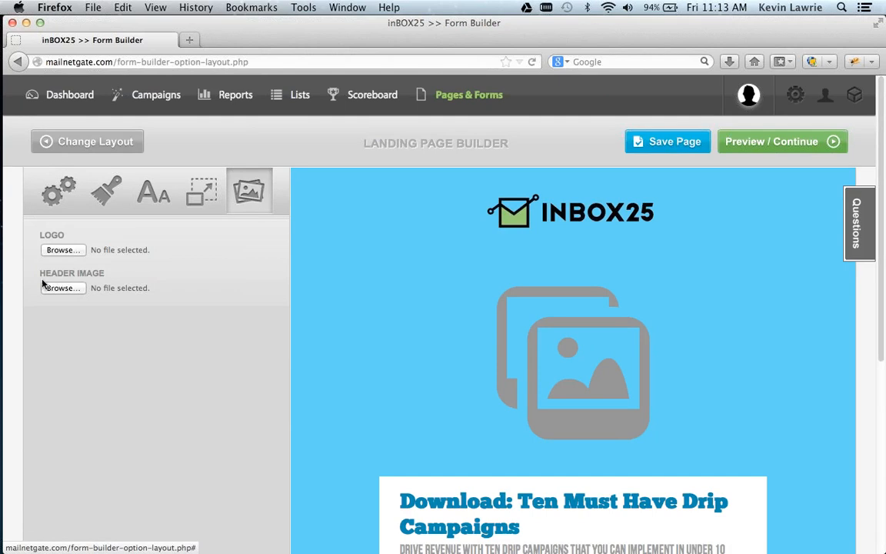
pyautogui.click(60, 287)
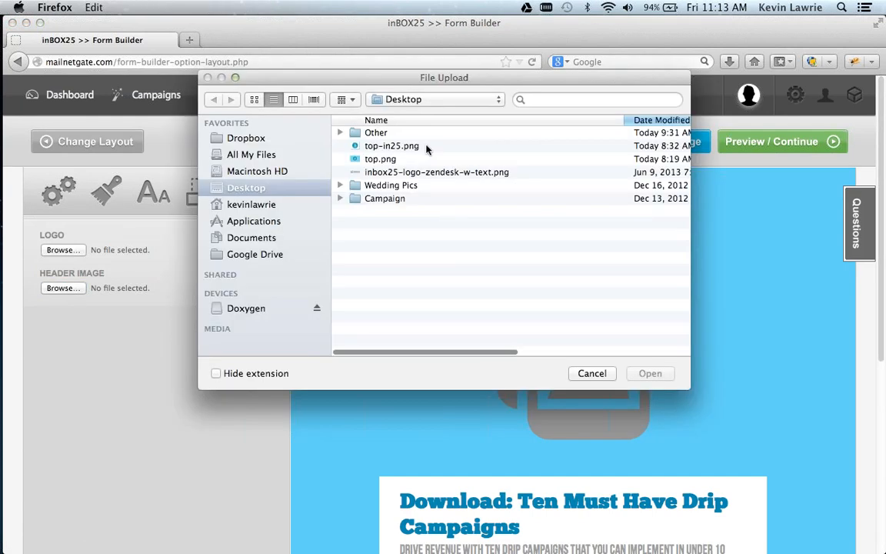
pyautogui.click(391, 145)
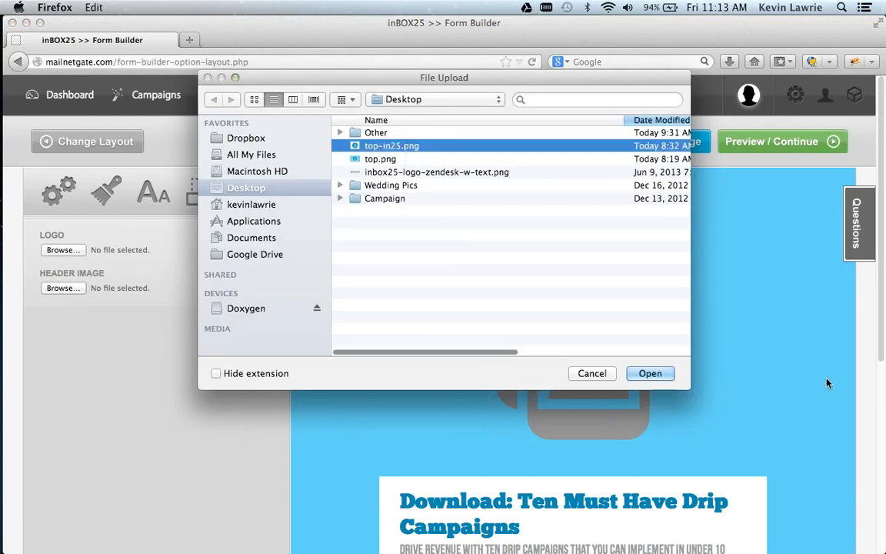
pyautogui.click(650, 373)
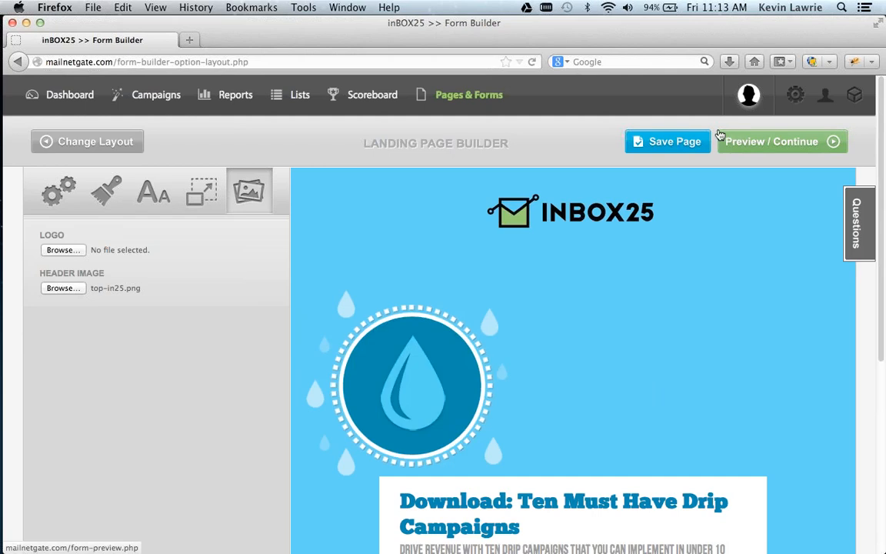
pyautogui.click(676, 143)
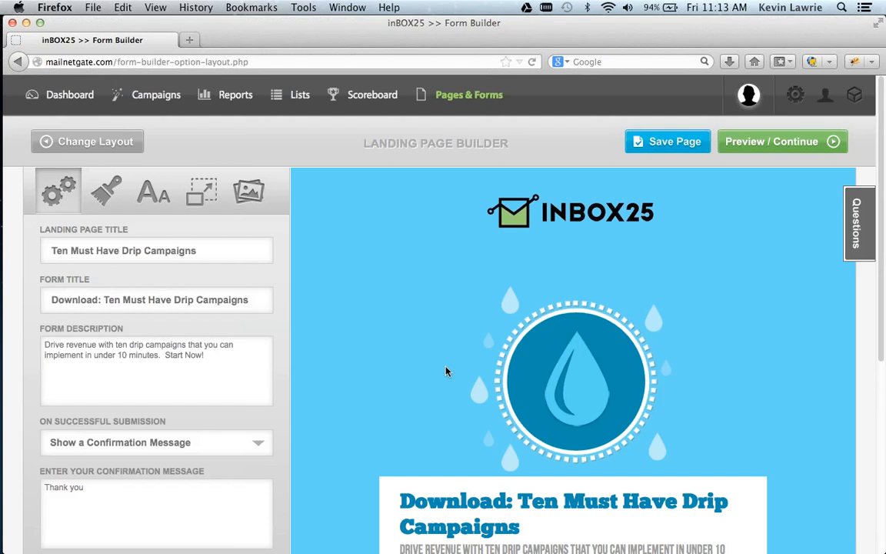
# Step: Set the highlighted field color to light grey #dedede and check it on the form
pyautogui.scroll(-3, 445, 371)
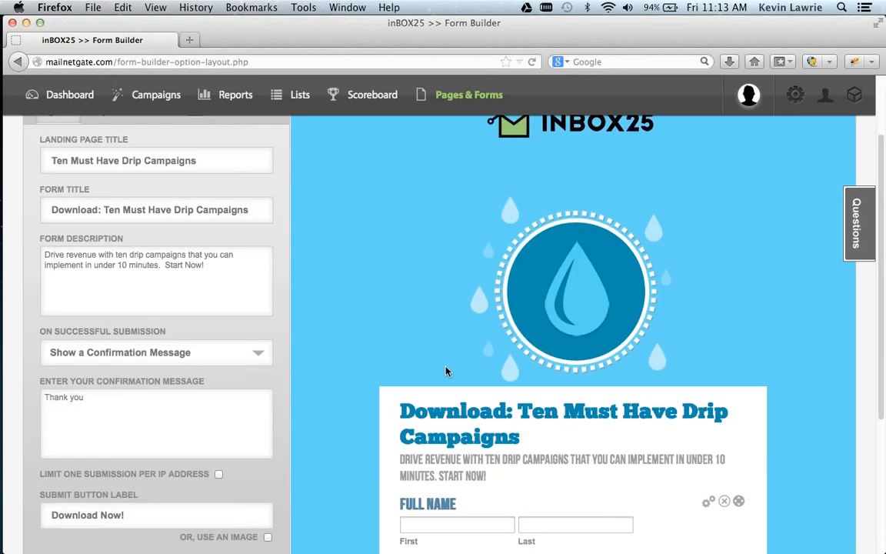
pyautogui.scroll(-7, 445, 371)
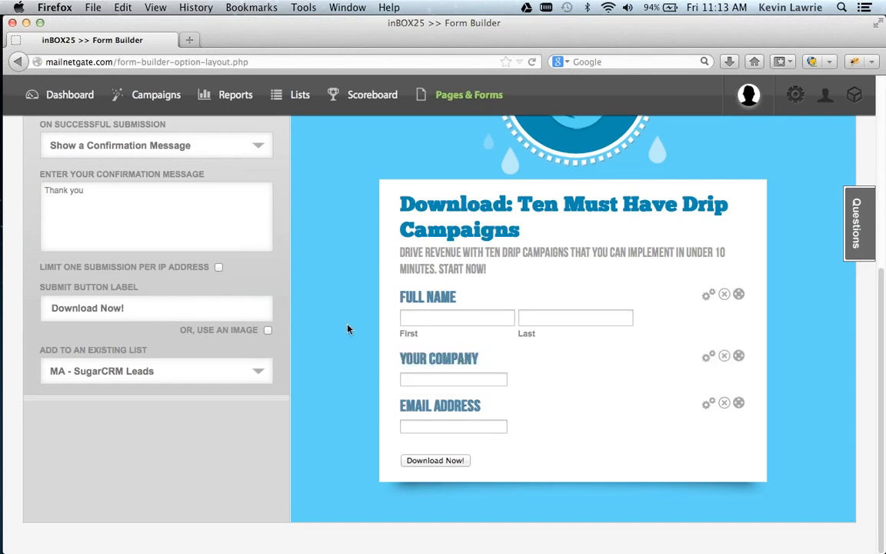
pyautogui.scroll(10, 343, 288)
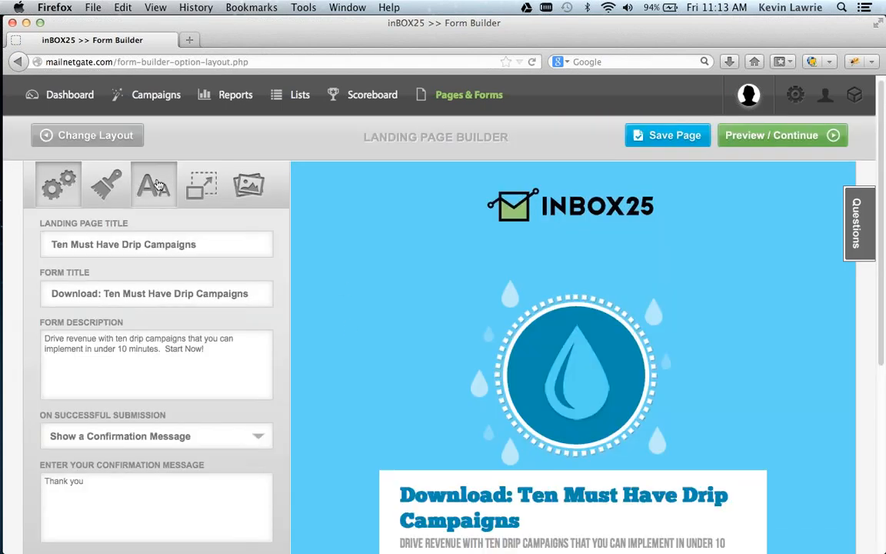
pyautogui.click(106, 183)
pyautogui.click(76, 293)
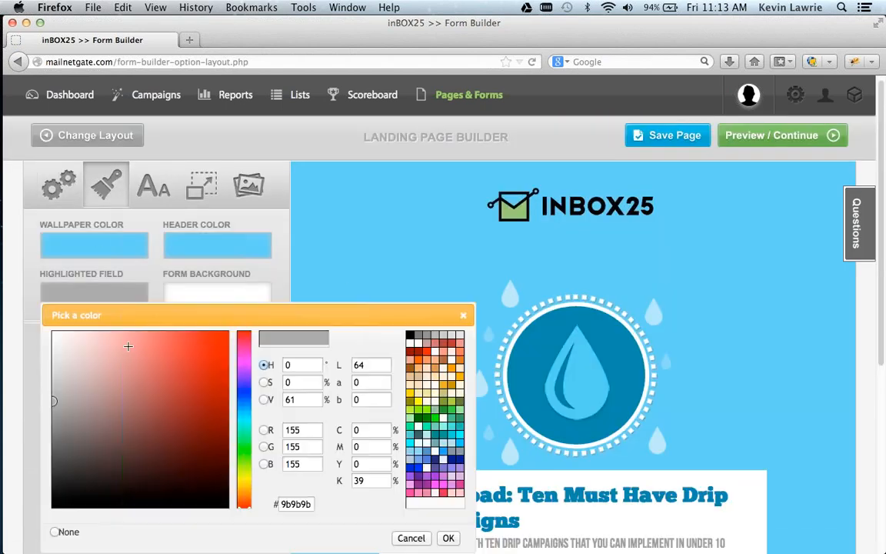
pyautogui.click(105, 356)
pyautogui.click(74, 351)
pyautogui.moveTo(74, 351); pyautogui.dragTo(20, 356)
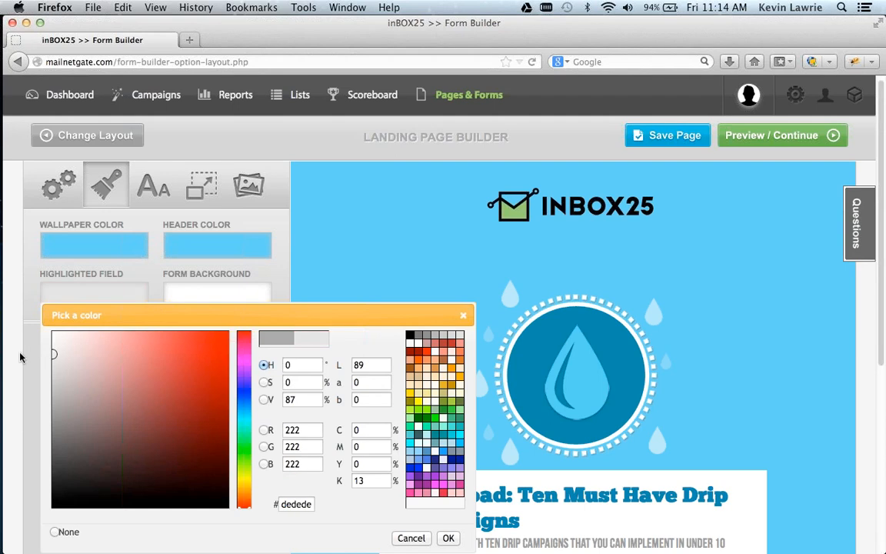
pyautogui.click(450, 538)
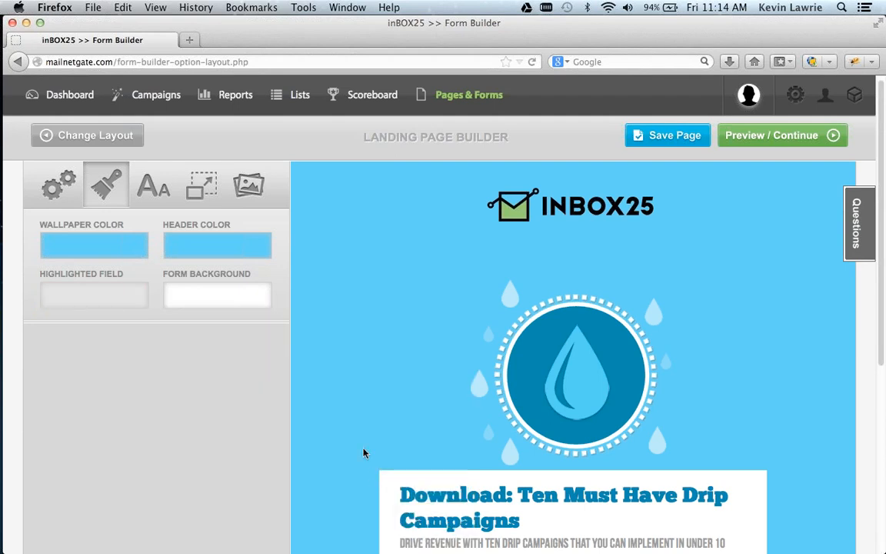
pyautogui.scroll(-5, 471, 398)
pyautogui.scroll(5, 338, 298)
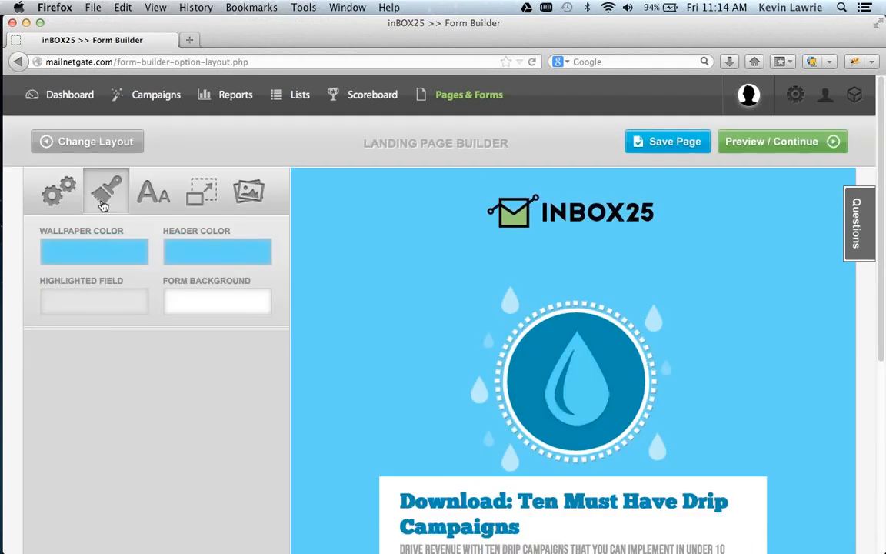
# Step: Set the highlighted field color to the very light grey #ebebeb and check it on the form fields
pyautogui.click(109, 294)
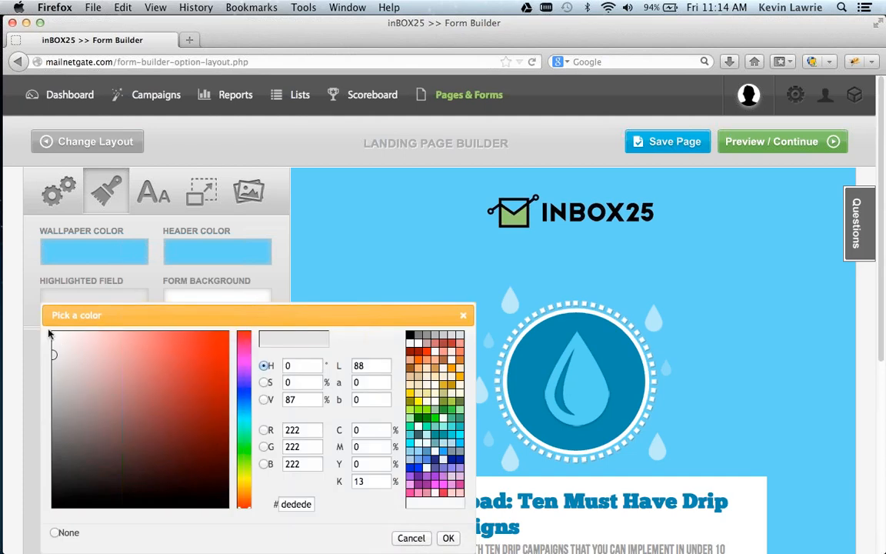
pyautogui.moveTo(48, 346); pyautogui.dragTo(54, 345)
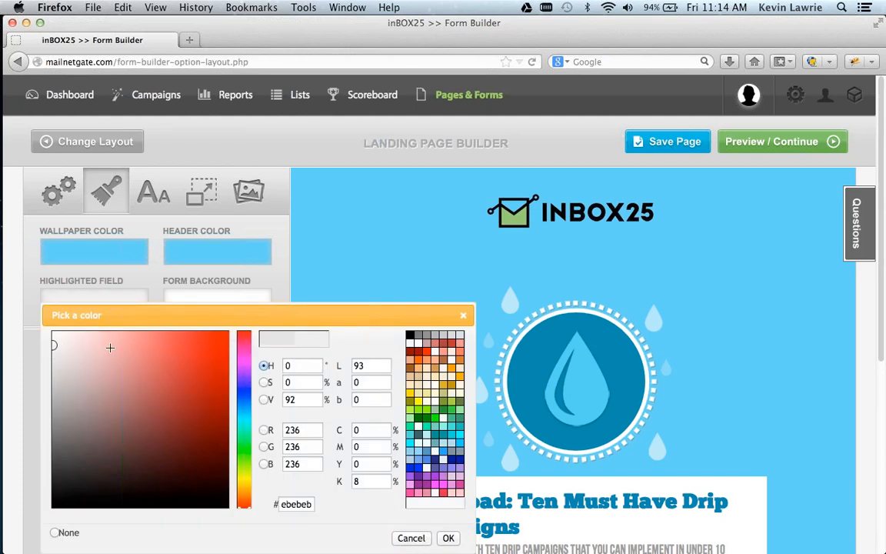
pyautogui.click(449, 537)
pyautogui.scroll(-5, 367, 510)
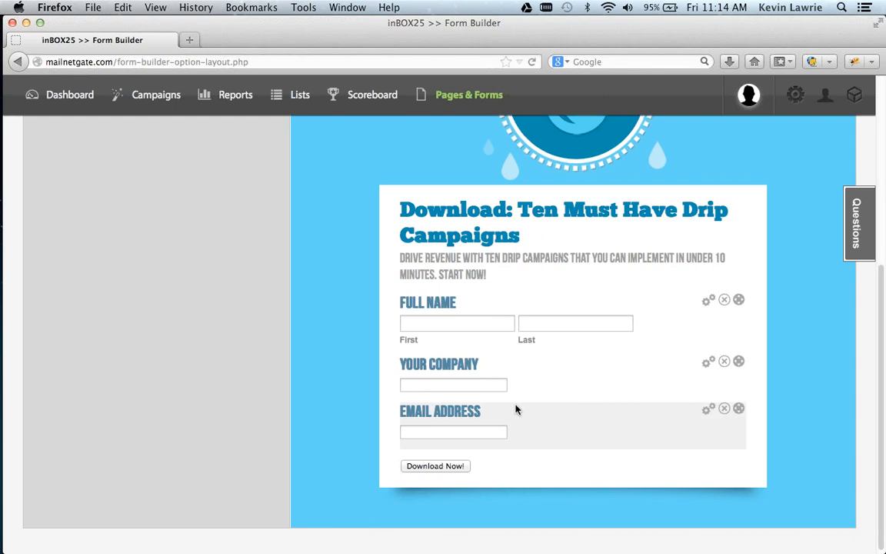
pyautogui.scroll(5, 326, 263)
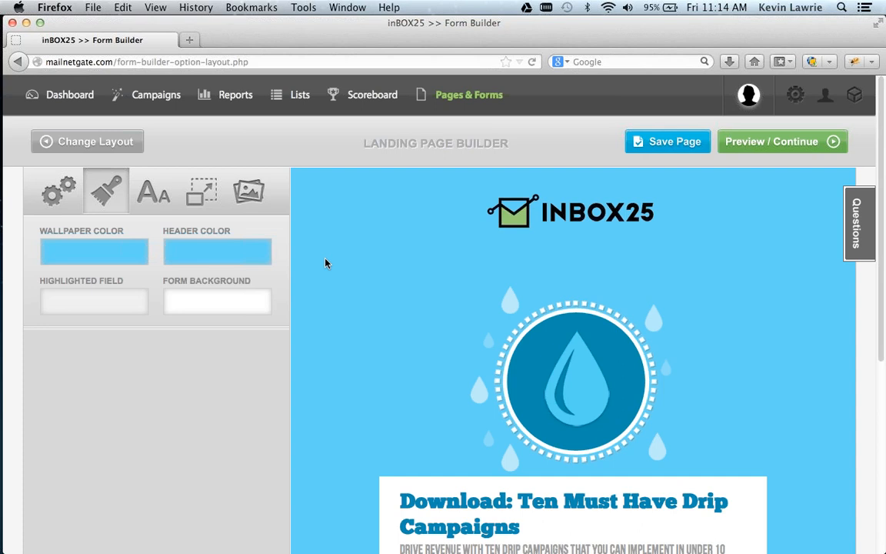
pyautogui.scroll(-5, 324, 263)
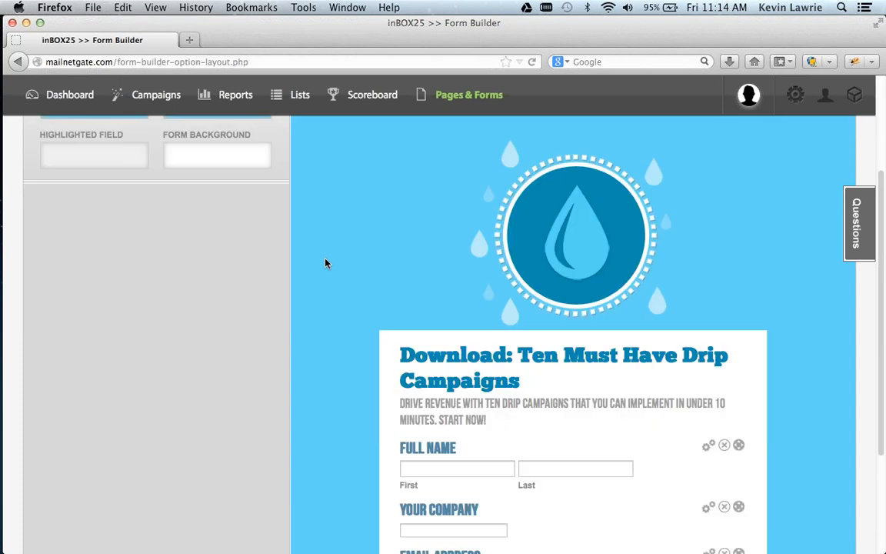
# Step: Change the landing page title to "Ten Must Have Drip Campaigns II" and continue to the page preview
pyautogui.scroll(5, 325, 263)
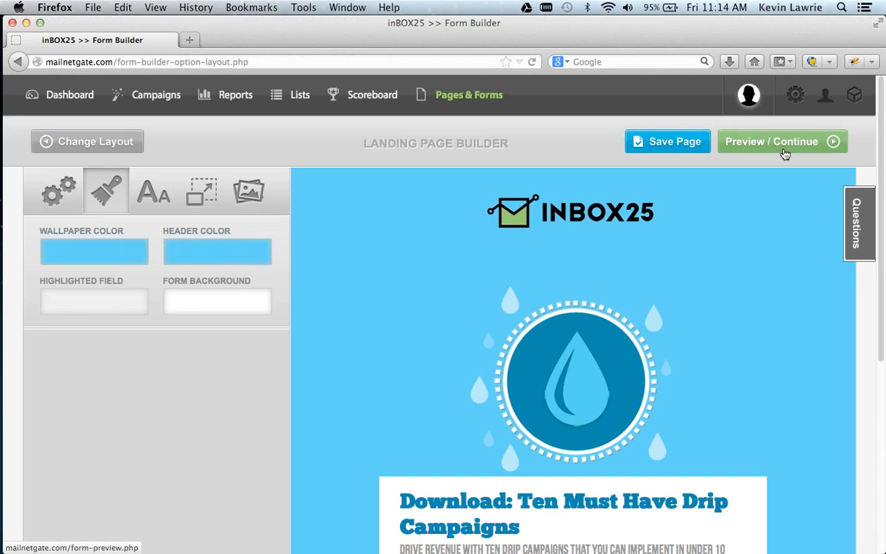
pyautogui.click(784, 155)
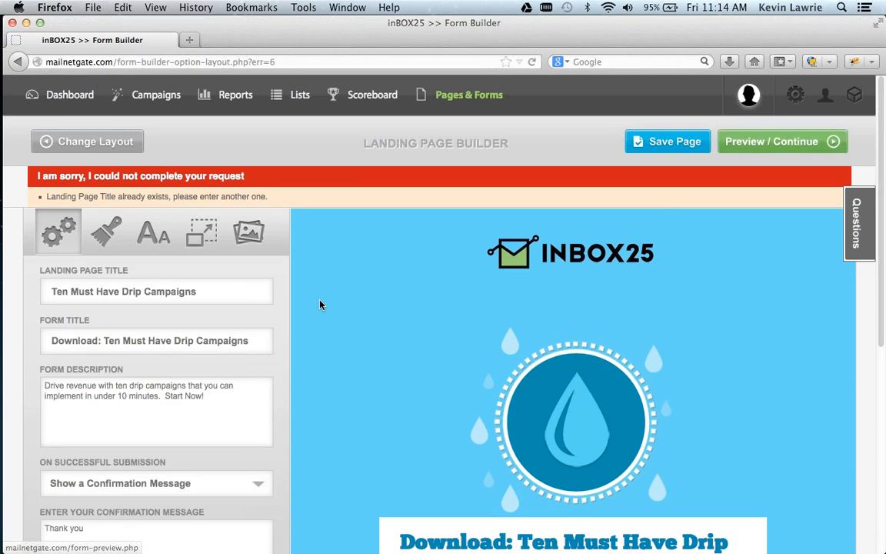
pyautogui.click(210, 291)
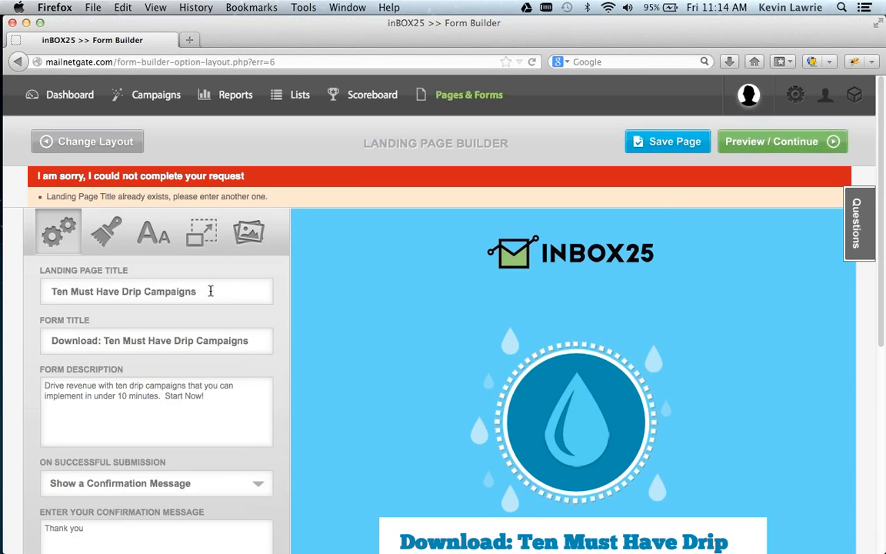
pyautogui.write('II')
pyautogui.click(781, 143)
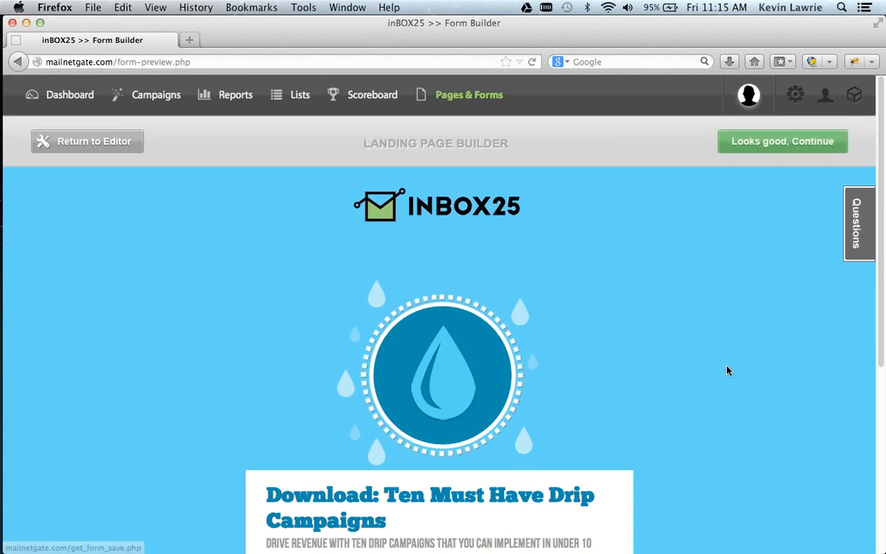
# Step: Review the landing page preview down to the download form and approve it for publishing
pyautogui.scroll(-5, 727, 369)
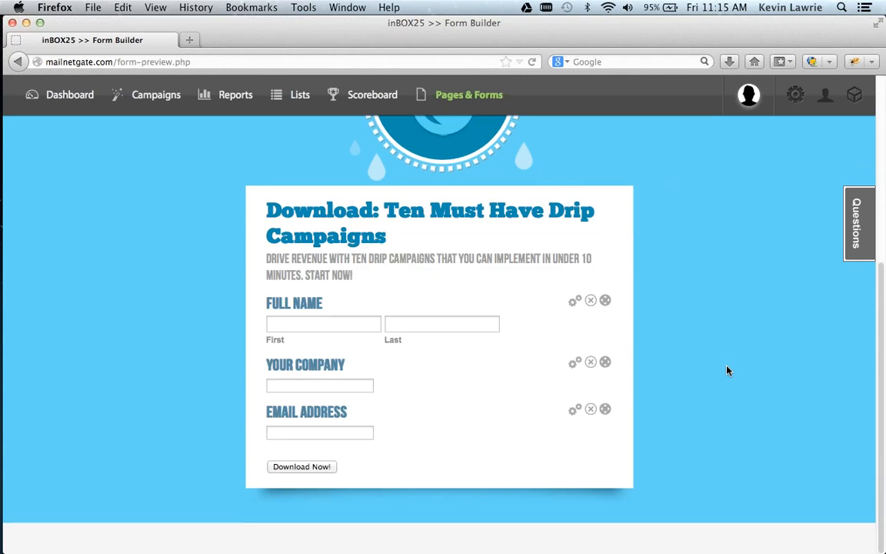
pyautogui.scroll(5, 728, 370)
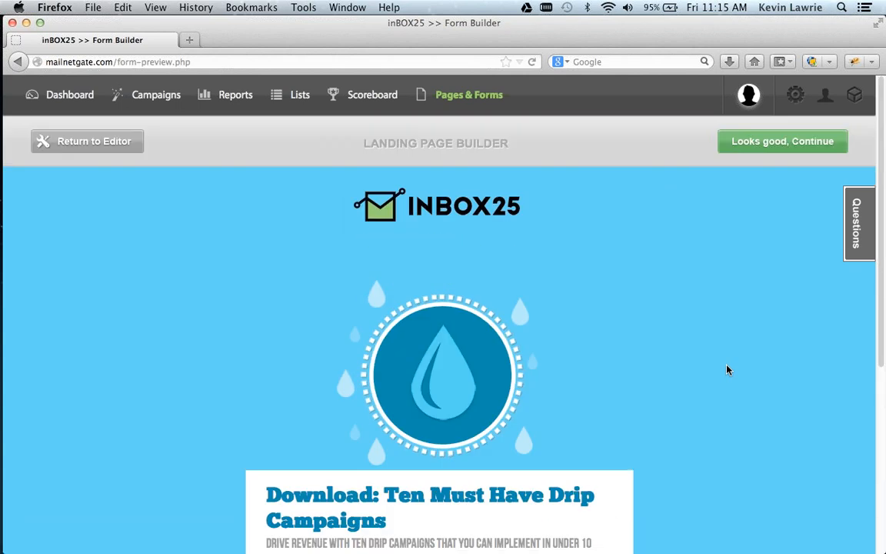
pyautogui.click(781, 150)
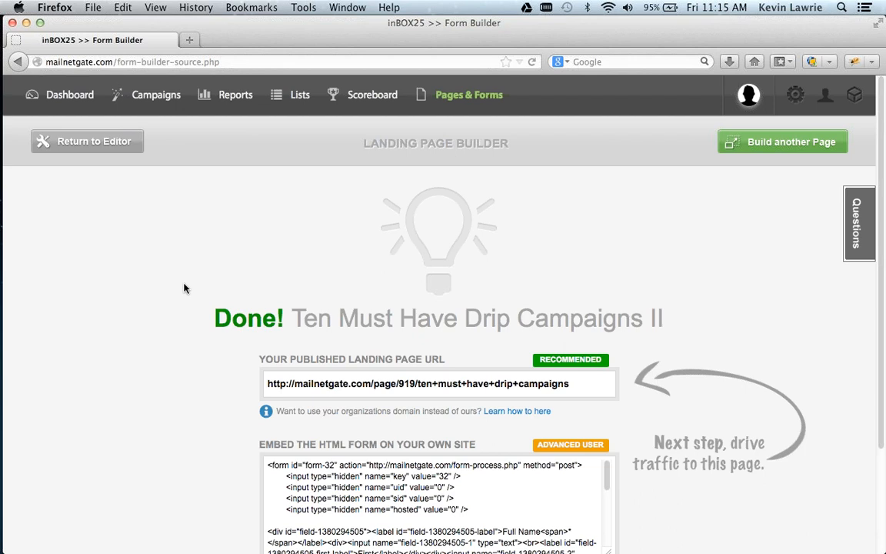
# Step: Copy the published landing page URL, open it in a new browser tab and check the live page and form
pyautogui.scroll(-2, 184, 288)
pyautogui.tripleClick(482, 342)
pyautogui.press('super+c')
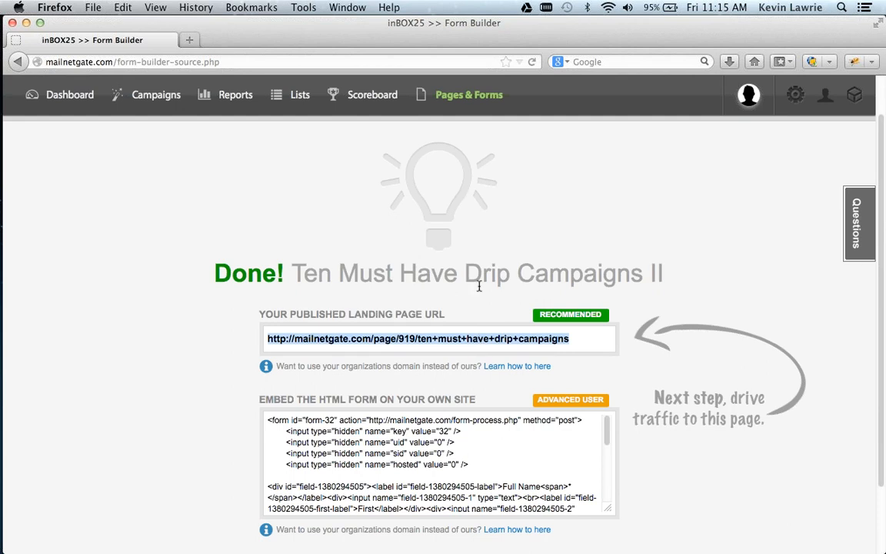
pyautogui.click(189, 40)
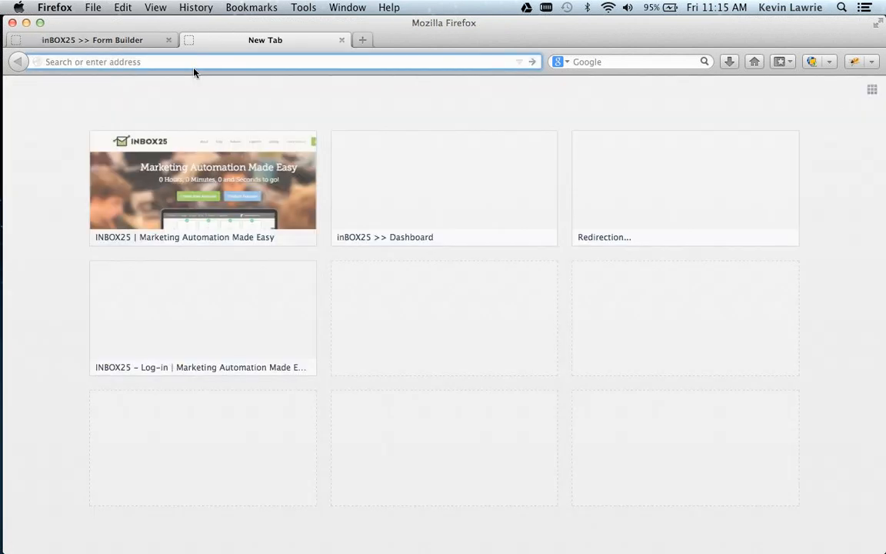
pyautogui.press('super+v')
pyautogui.press('Return')
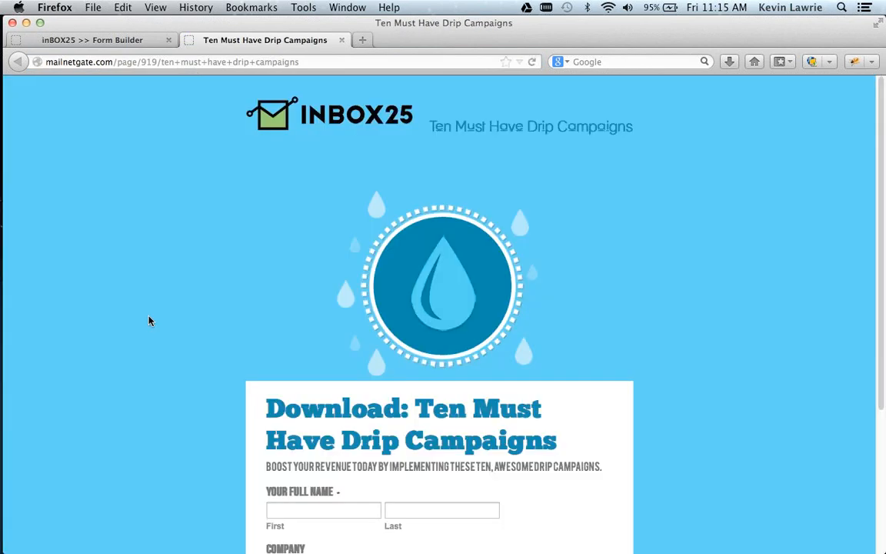
pyautogui.scroll(-5, 150, 320)
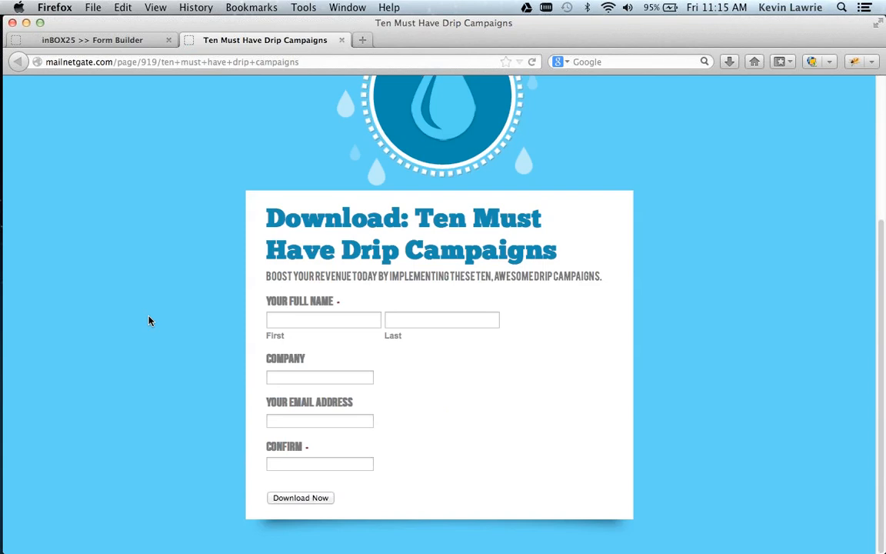
# Step: Return to the Form Builder page and look through the HTML form embed code from beginning to end
pyautogui.click(110, 43)
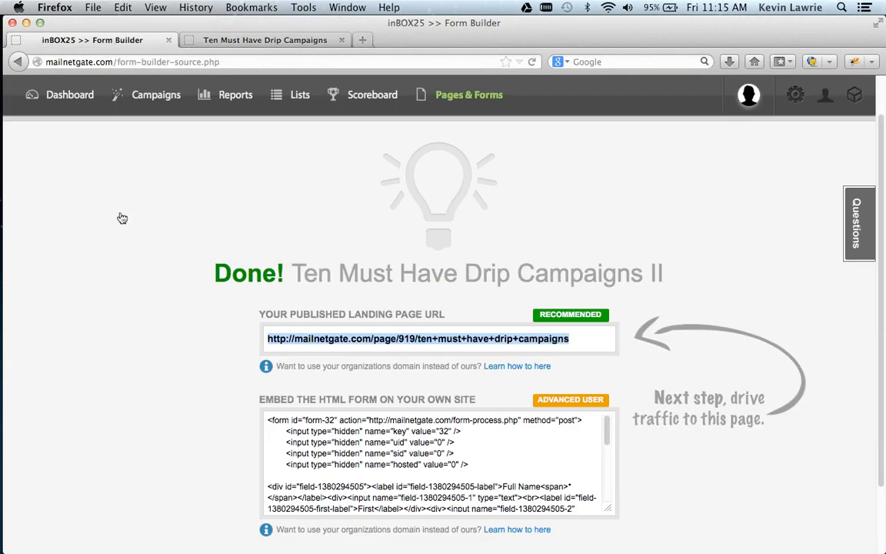
pyautogui.moveTo(108, 88)
pyautogui.click(126, 466)
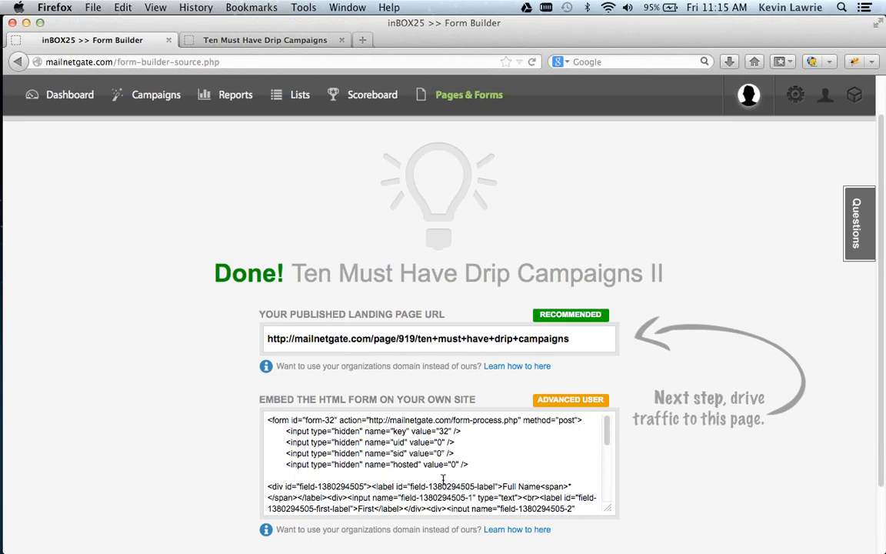
pyautogui.scroll(-10, 453, 479)
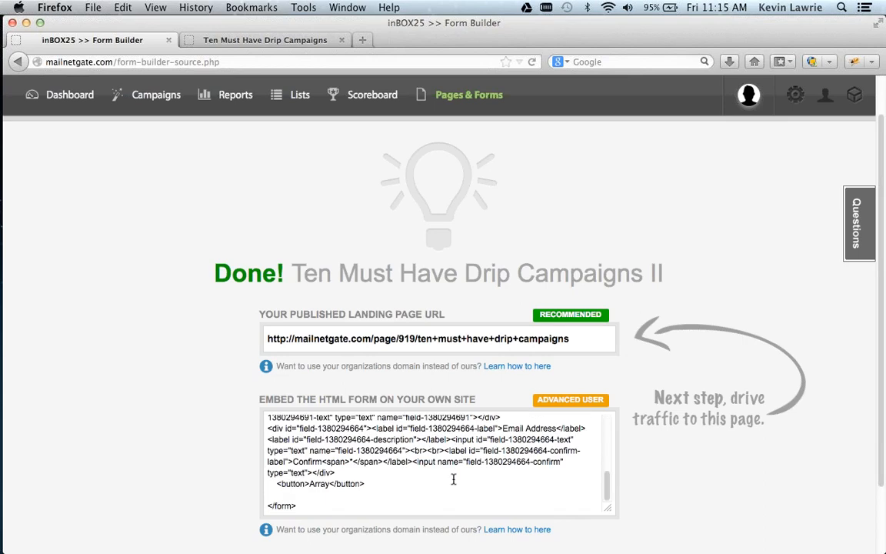
pyautogui.scroll(10, 325, 492)
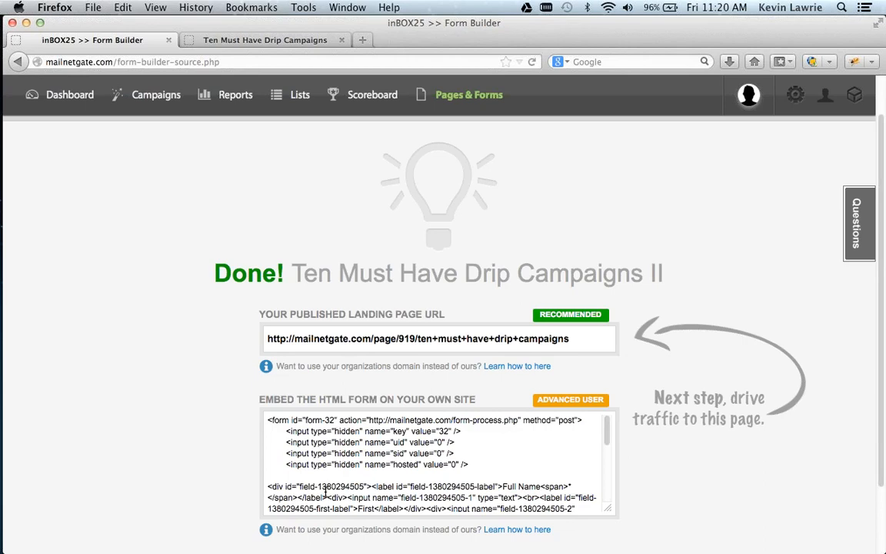
# Step: Open the Landing Page Manager, view the report for "Ten Must Have Drip Campaigns" and return to the page list
pyautogui.moveTo(496, 102)
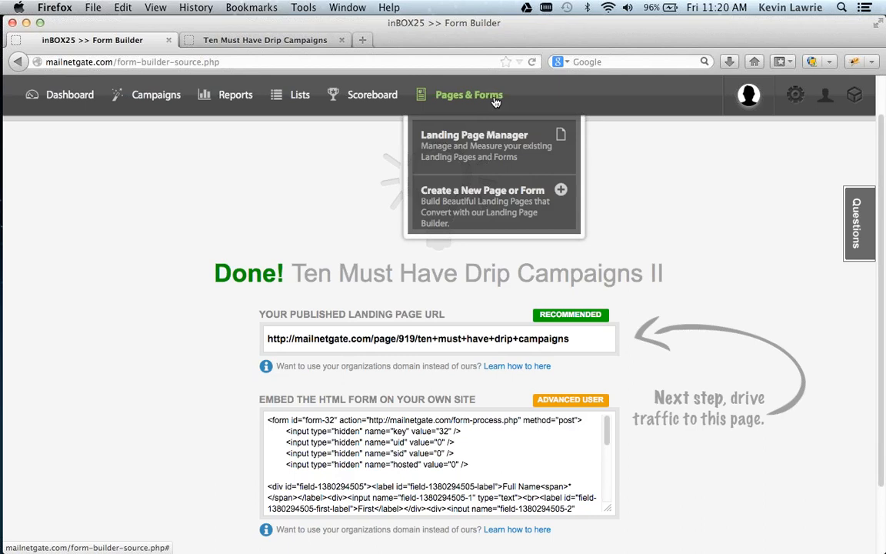
pyautogui.click(488, 157)
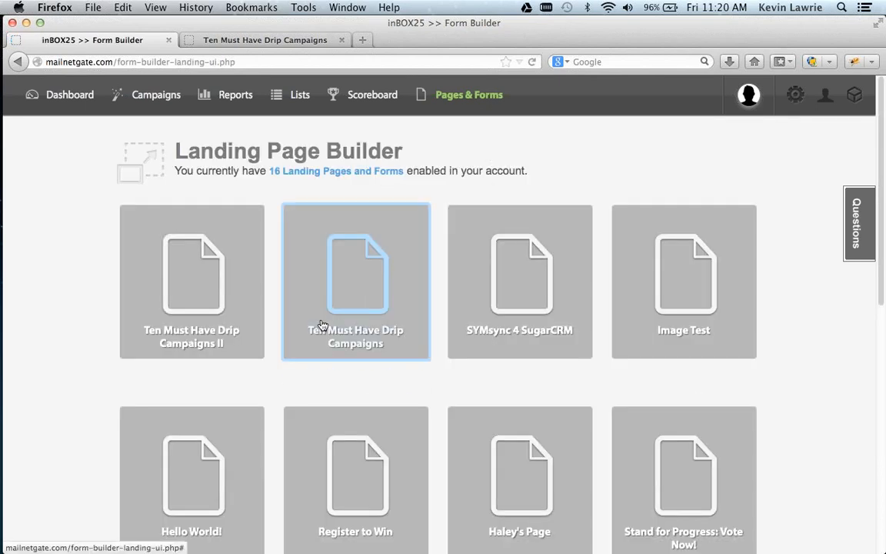
pyautogui.moveTo(322, 326)
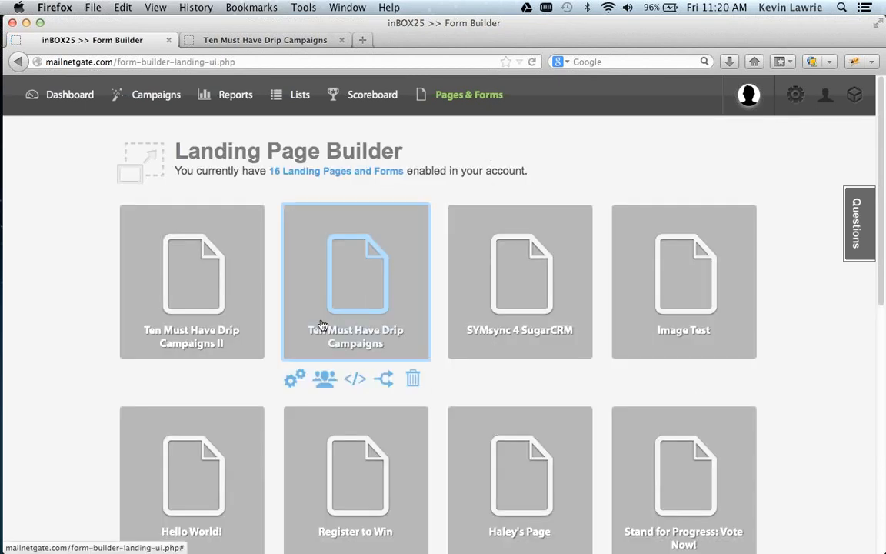
pyautogui.click(327, 382)
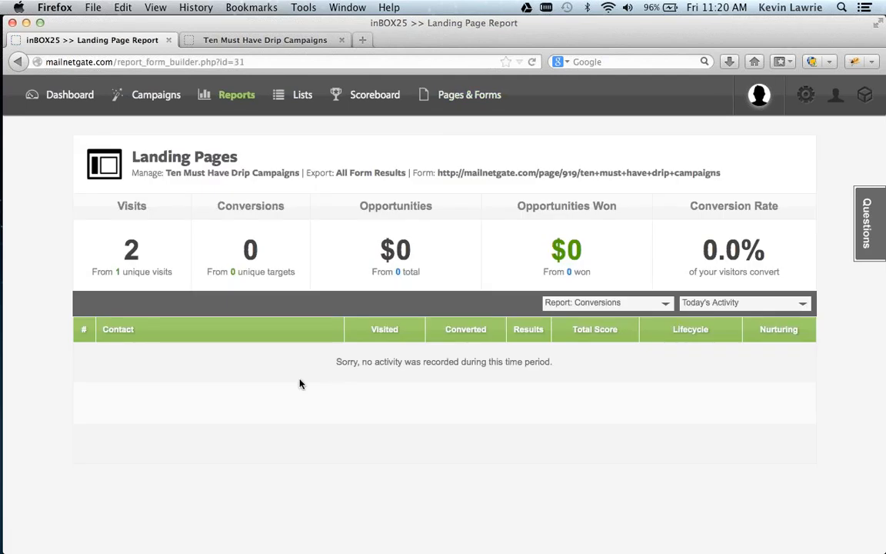
pyautogui.click(16, 60)
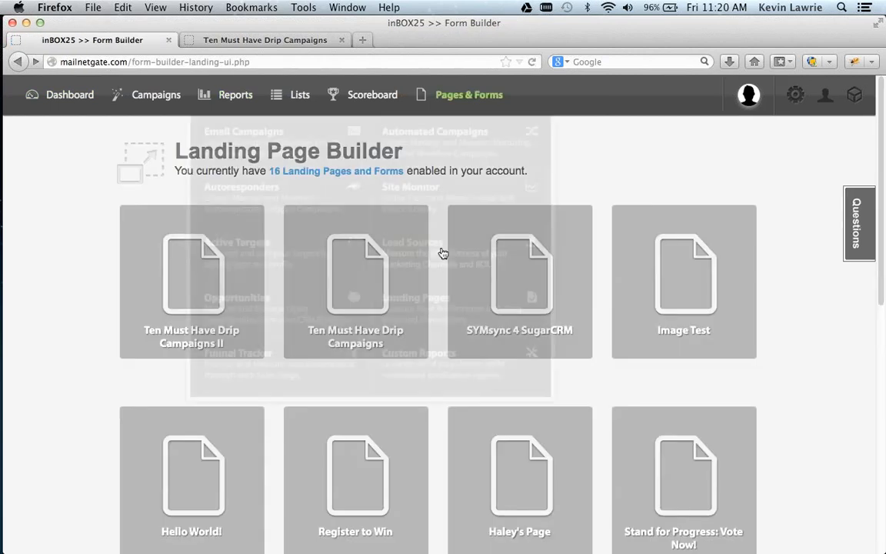
# Step: Open the report for the "SYMsync 4 SugarCRM" landing page and show all of its activity
pyautogui.moveTo(579, 303)
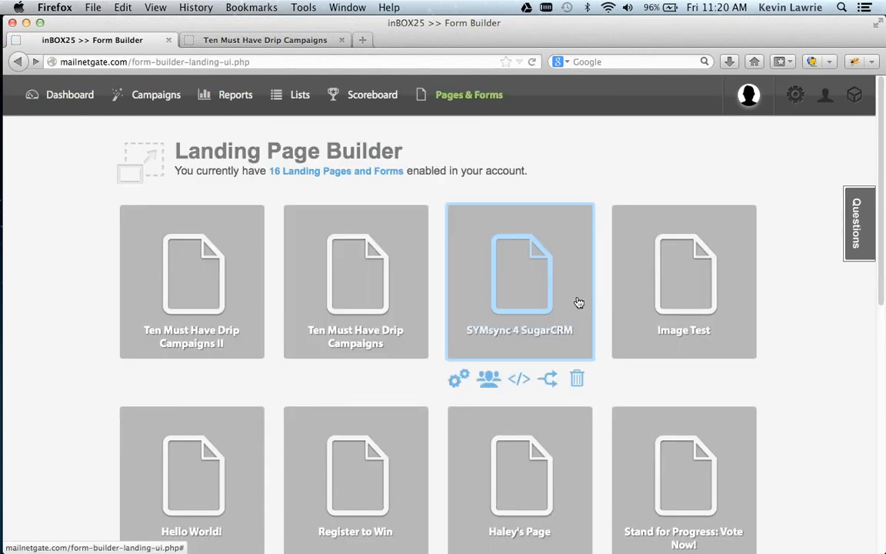
pyautogui.click(489, 389)
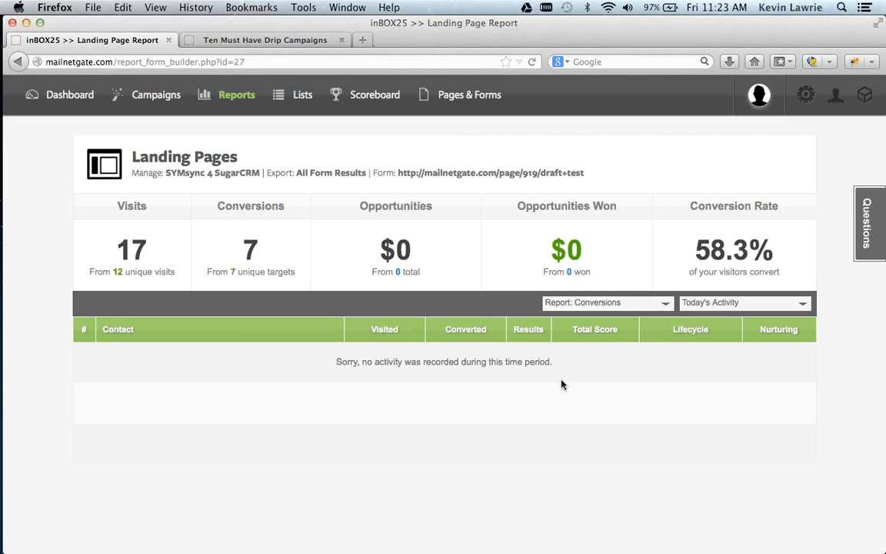
pyautogui.click(763, 306)
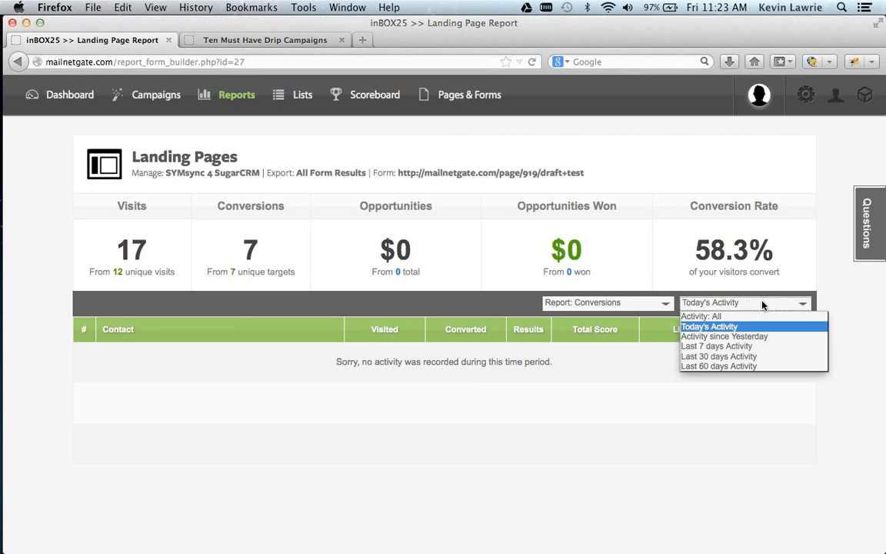
pyautogui.click(723, 316)
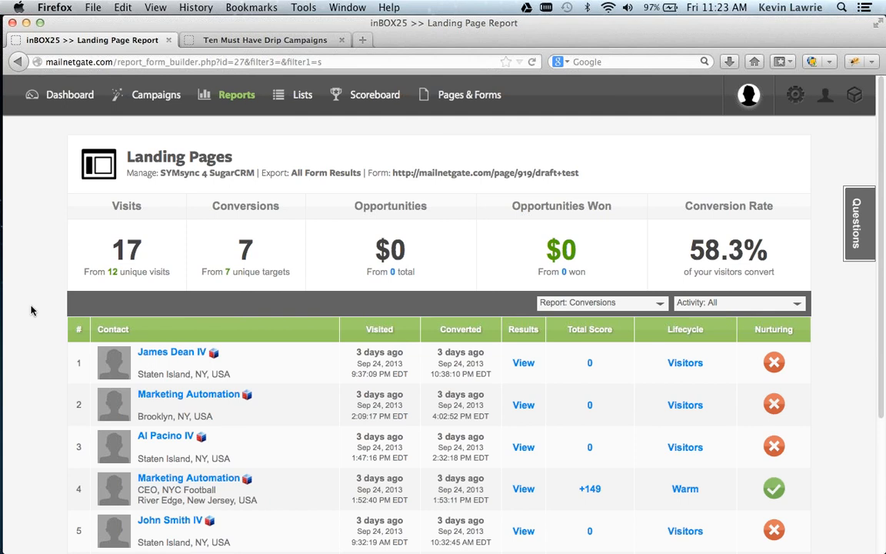
# Step: Examine the converted contacts in the report, including the form results of the first contact
pyautogui.scroll(-3, 31, 310)
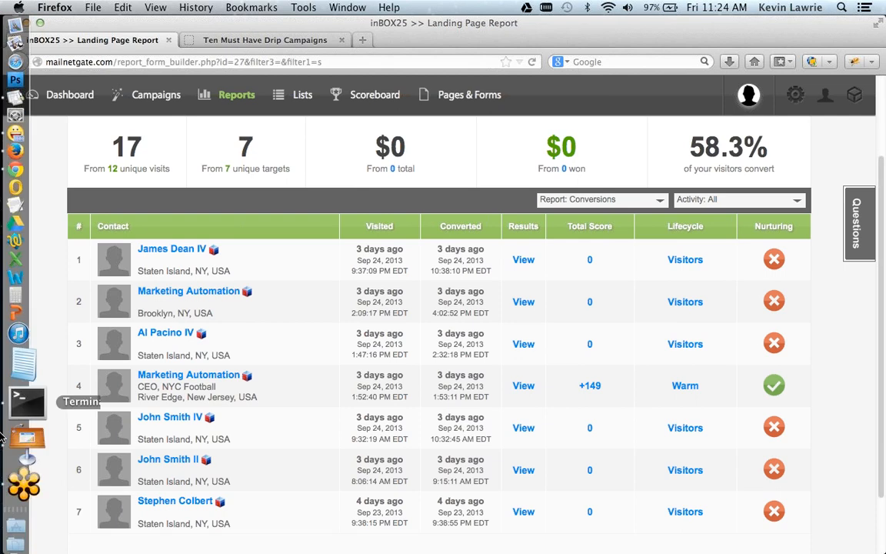
pyautogui.click(523, 261)
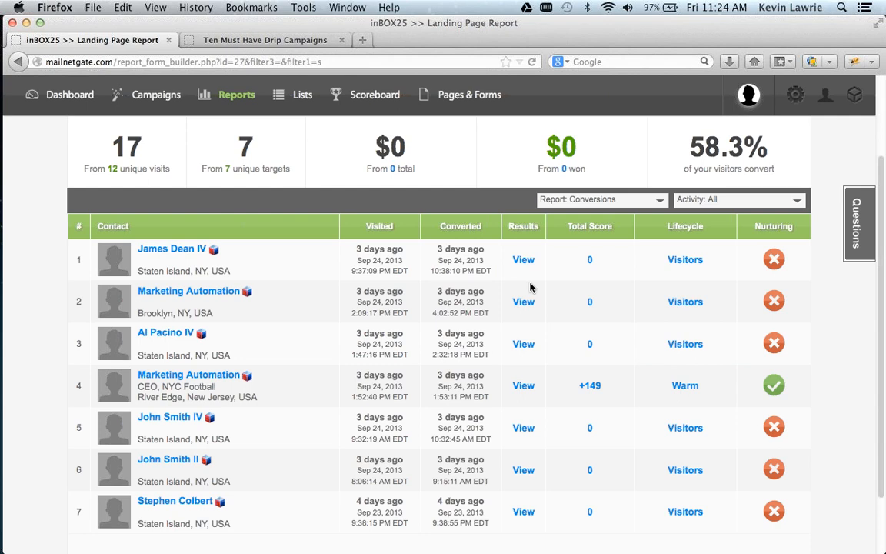
pyautogui.scroll(-3, 529, 287)
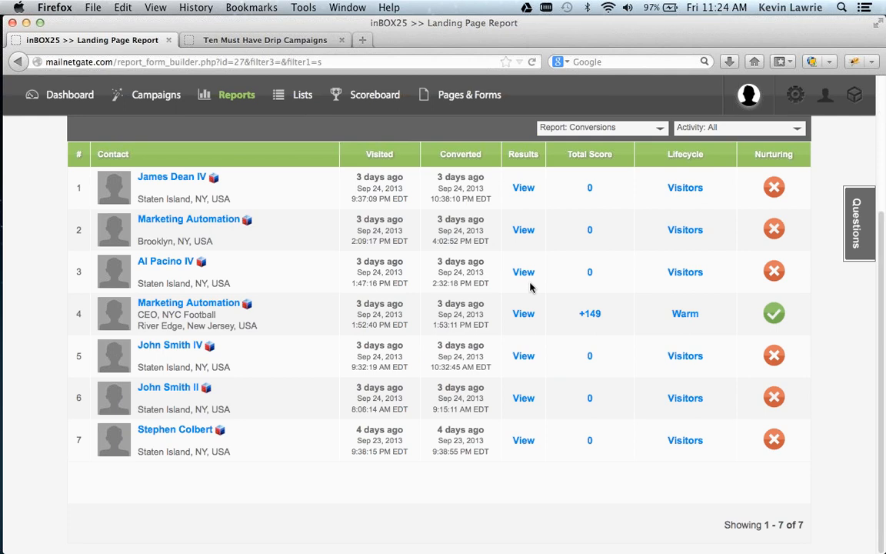
pyautogui.scroll(5, 530, 287)
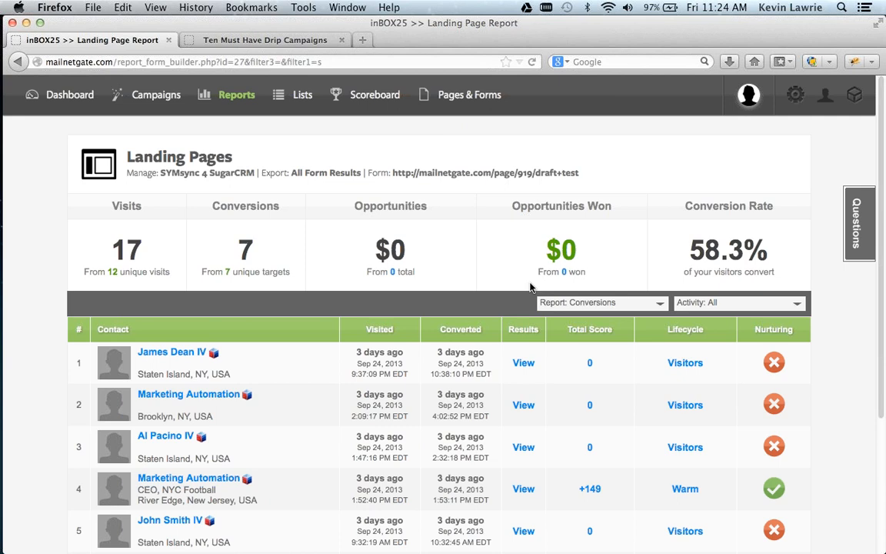